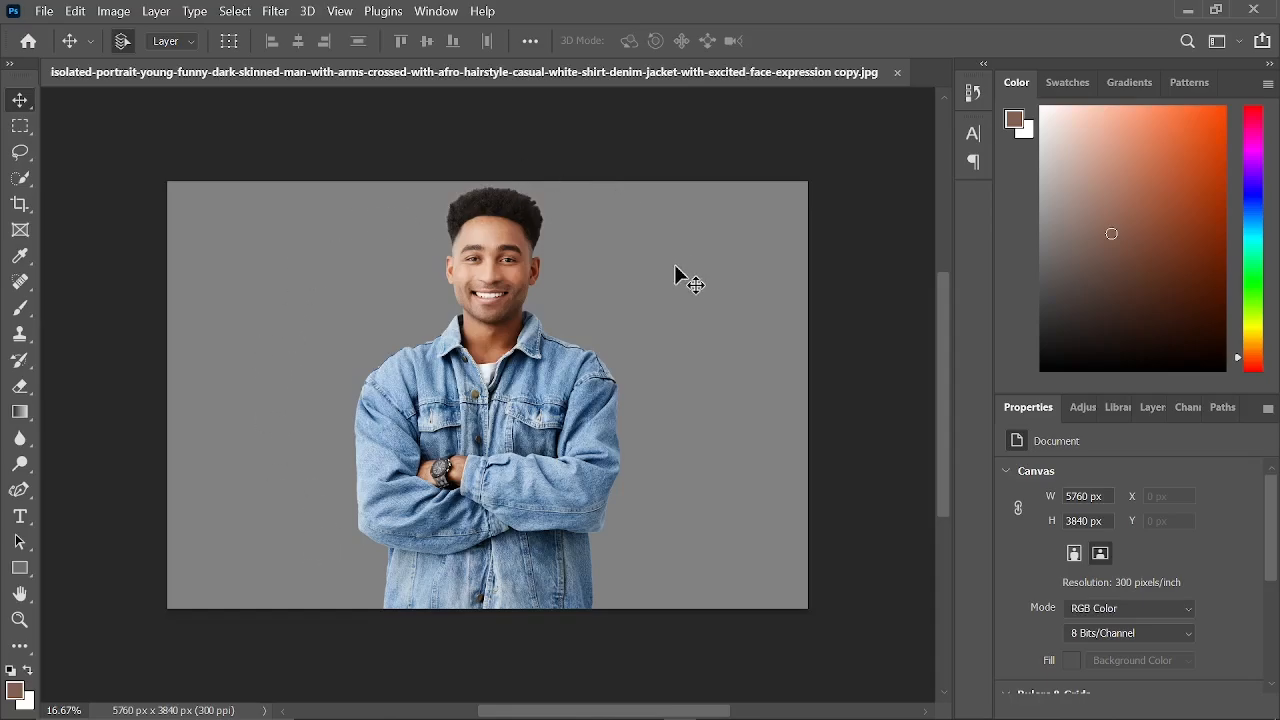
Step: Duplicate the Background layer
{"action": "left_click", "coordinate": [1150, 407]}
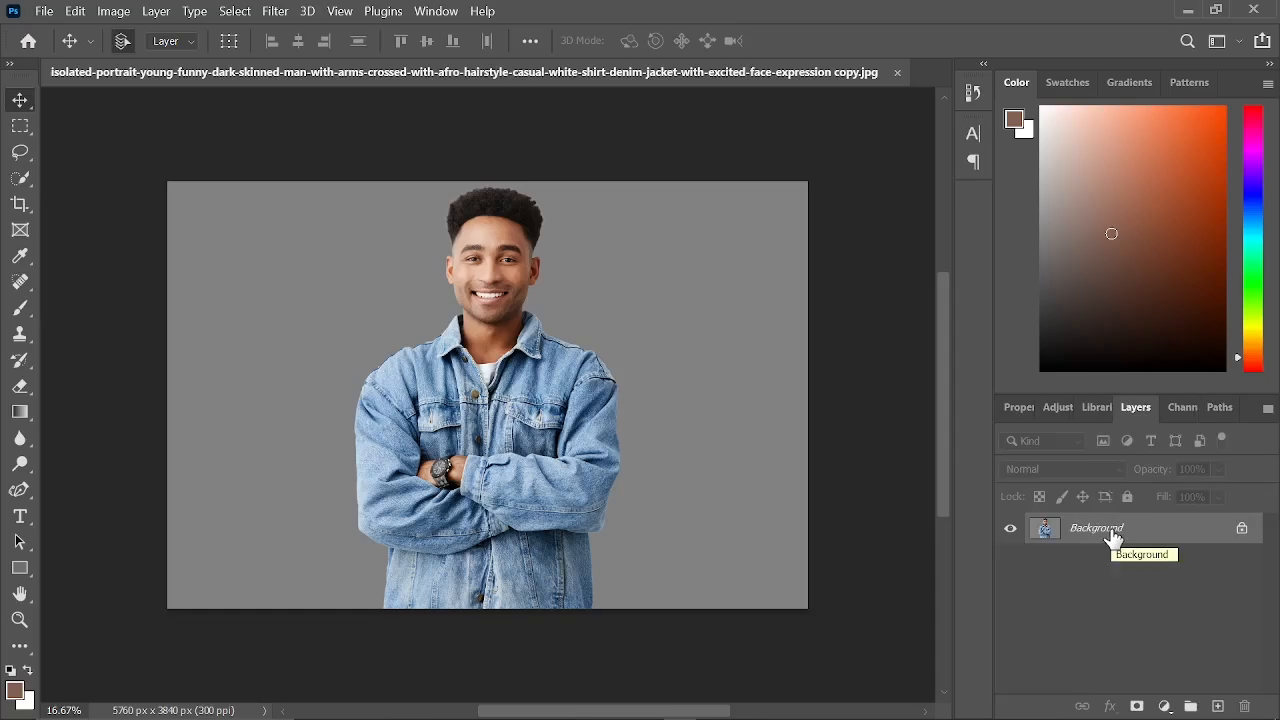
{"action": "key", "text": "ctrl+j"}
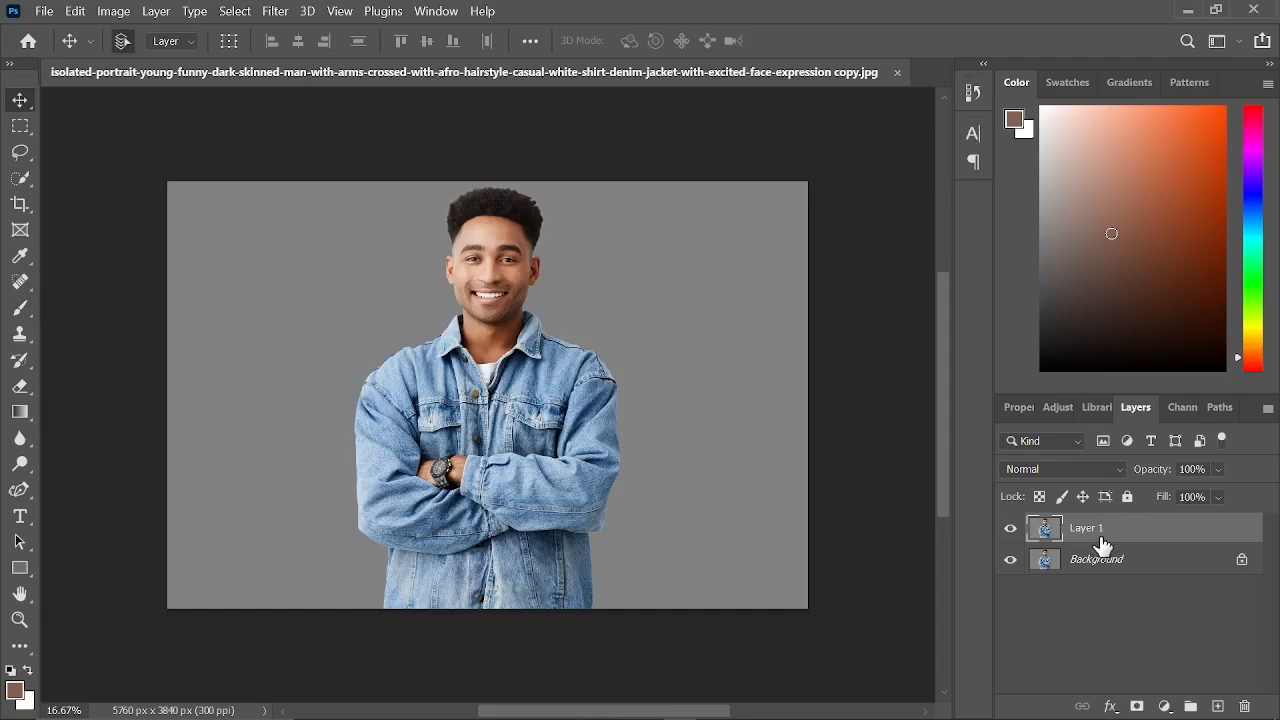
{"action": "key", "text": "ctrl+z"}
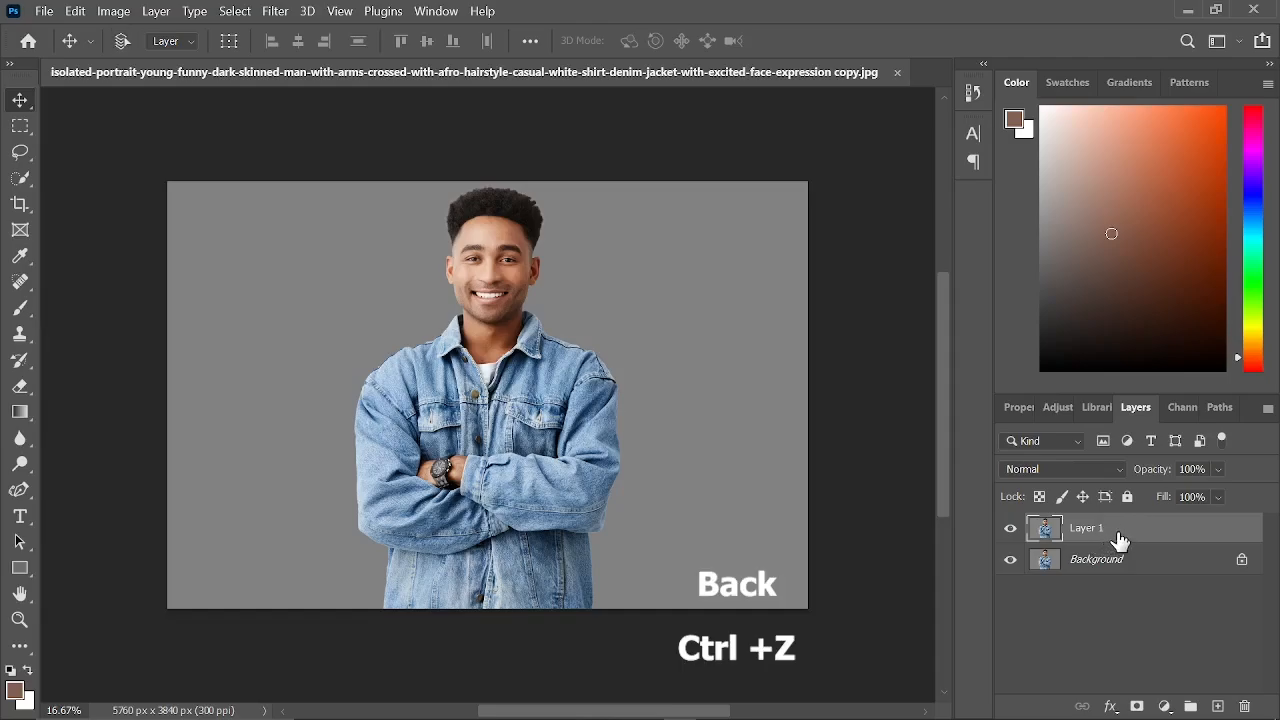
{"action": "left_click_drag", "start_coordinate": [1122, 540], "coordinate": [1218, 706]}
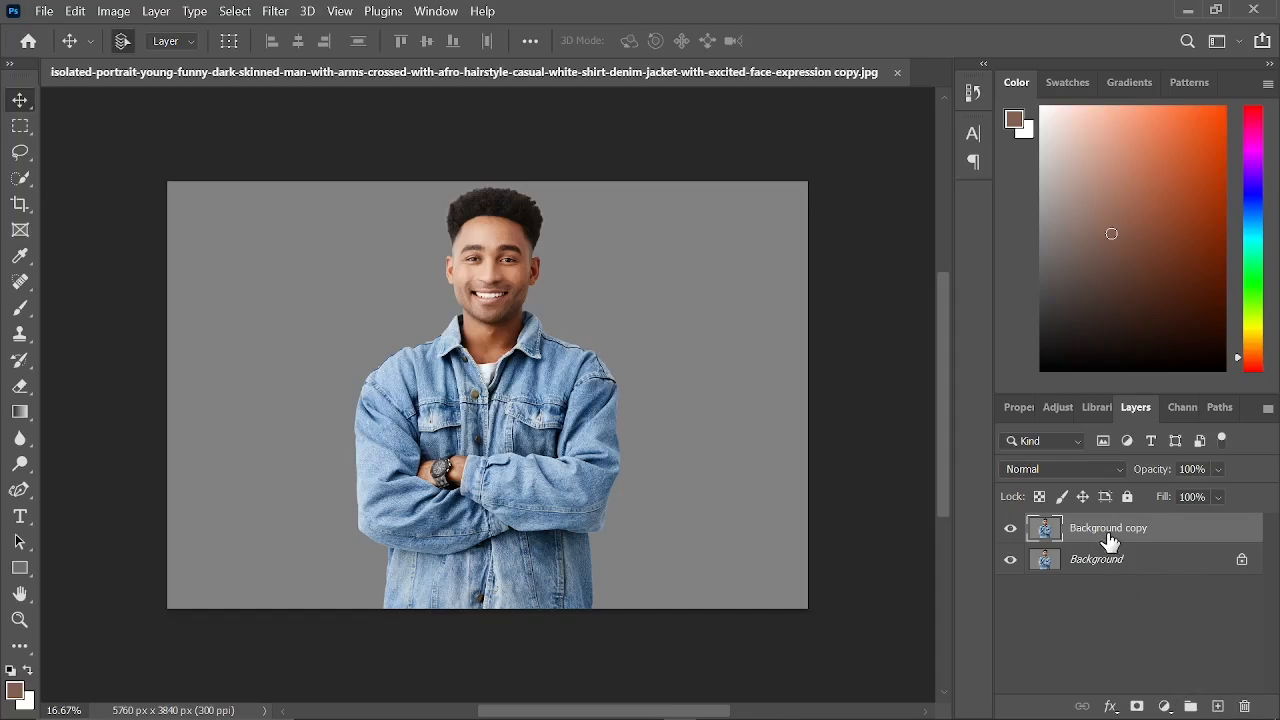
Step: Apply the Remove Background quick action to the Background copy layer and hide the original Background layer
{"action": "left_click", "coordinate": [1015, 408]}
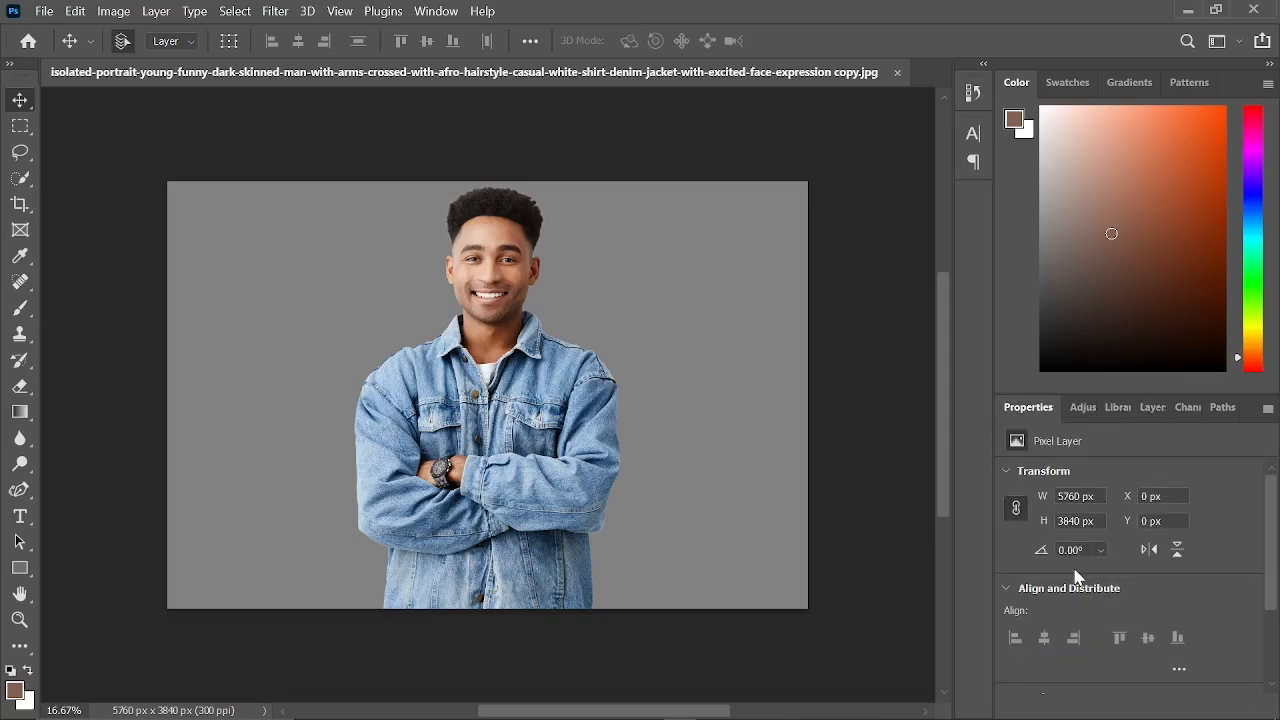
{"action": "scroll", "coordinate": [1077, 577], "scroll_direction": "down", "scroll_amount": 2}
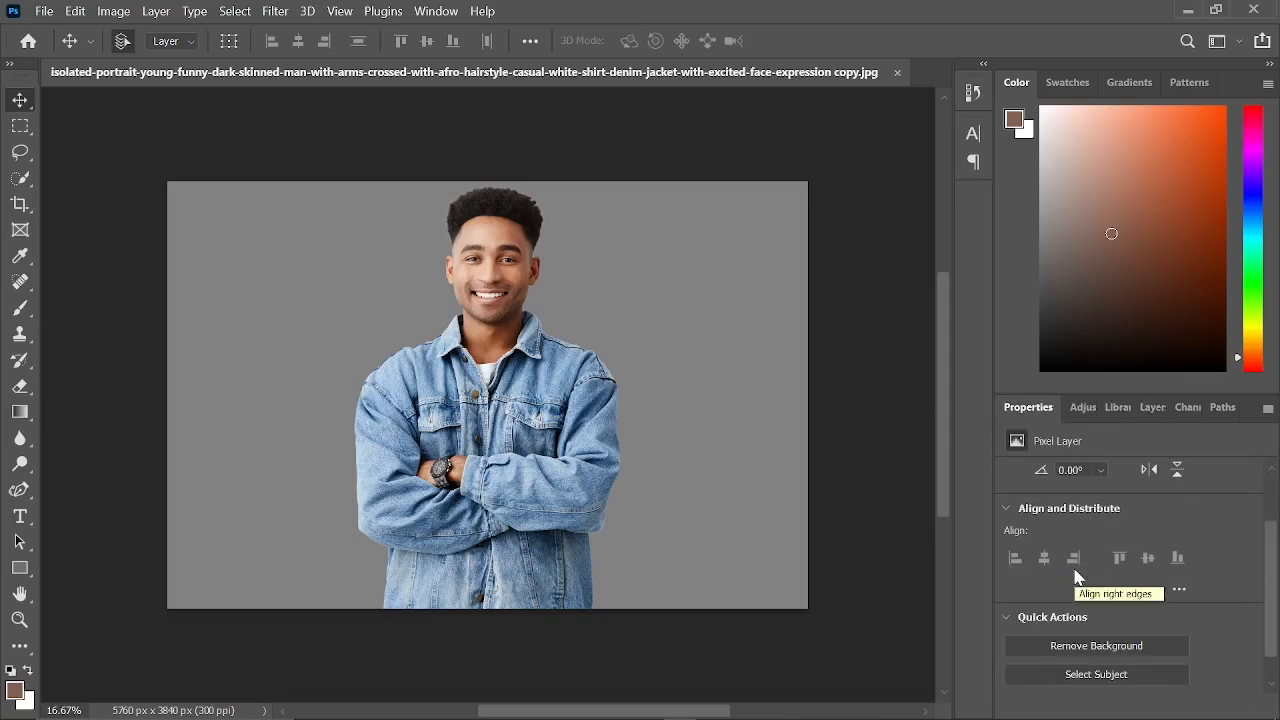
{"action": "left_click", "coordinate": [1057, 648]}
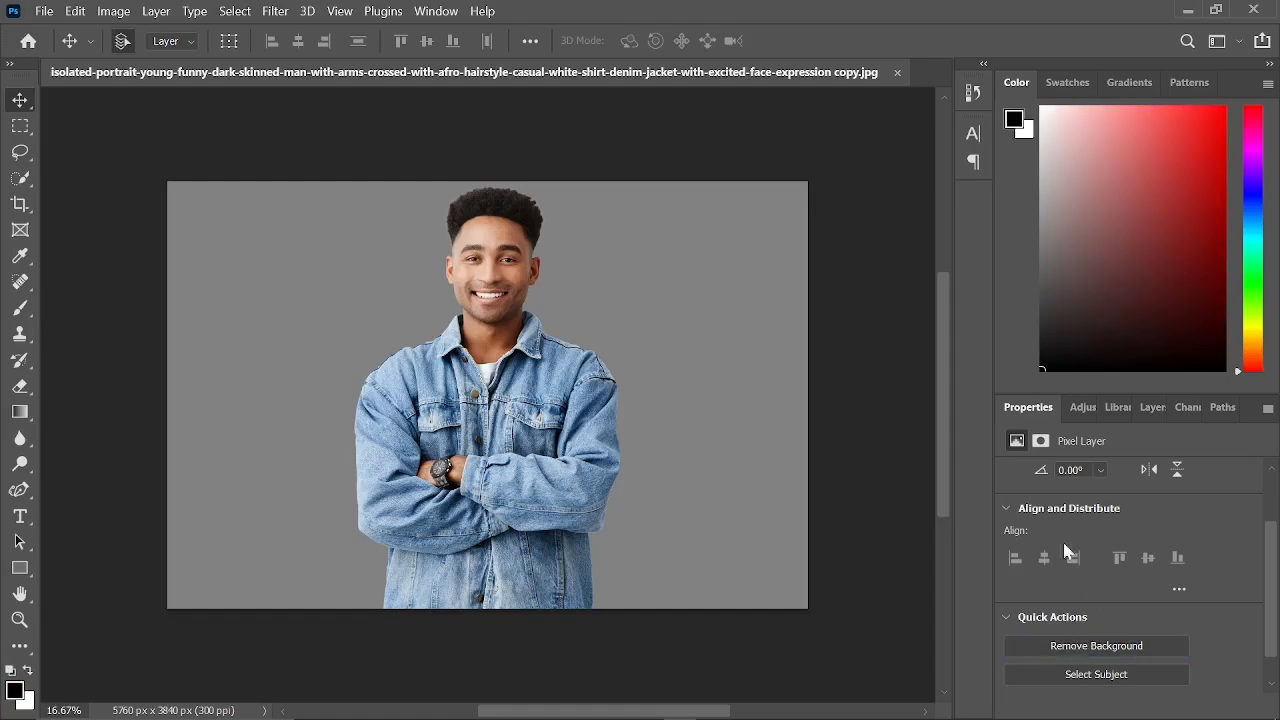
{"action": "left_click", "coordinate": [1154, 413]}
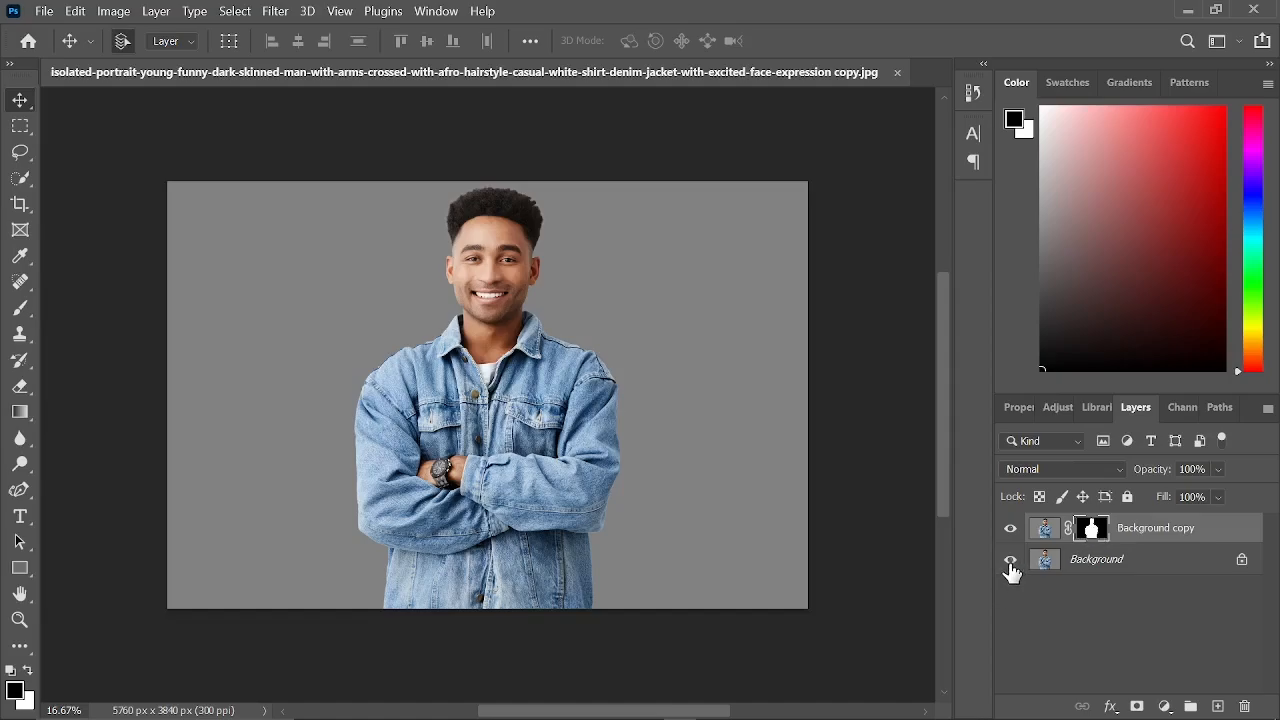
{"action": "left_click", "coordinate": [1075, 567]}
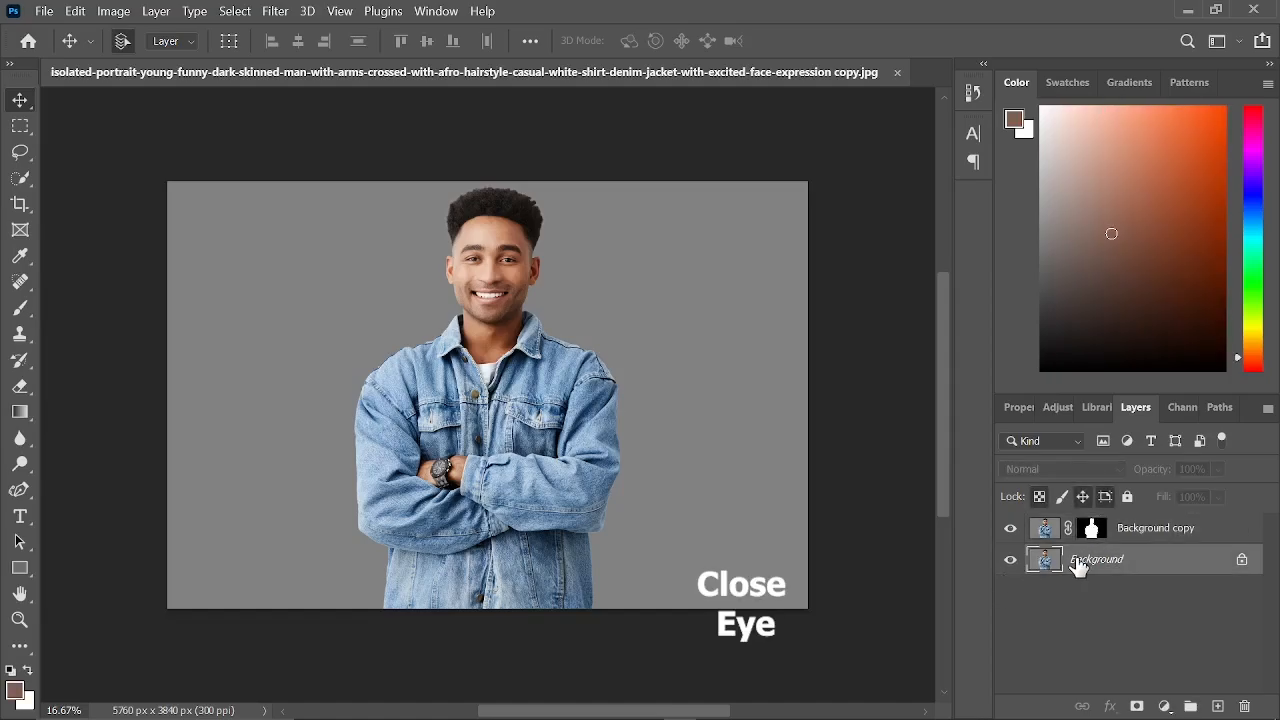
{"action": "left_click", "coordinate": [1010, 560]}
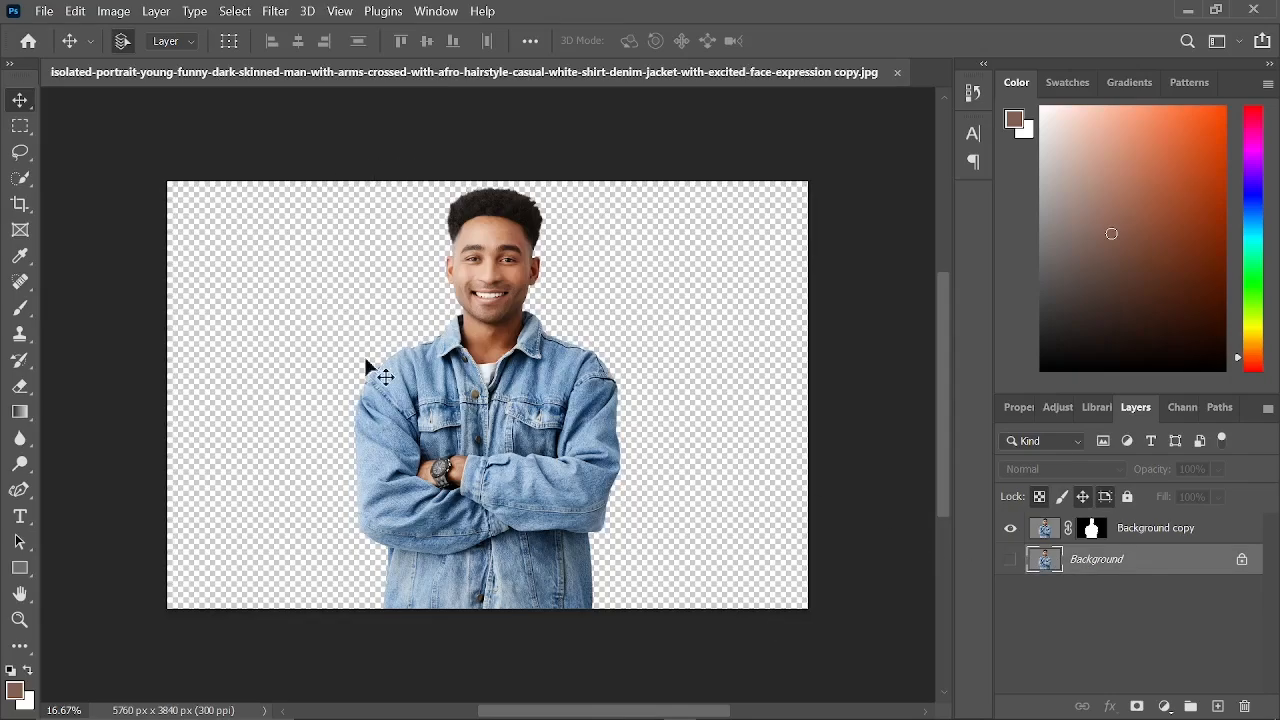
Step: Shift the cut-out man slightly sideways, and undo everything back to the single original Background layer
{"action": "left_click_drag", "start_coordinate": [414, 441], "coordinate": [497, 440]}
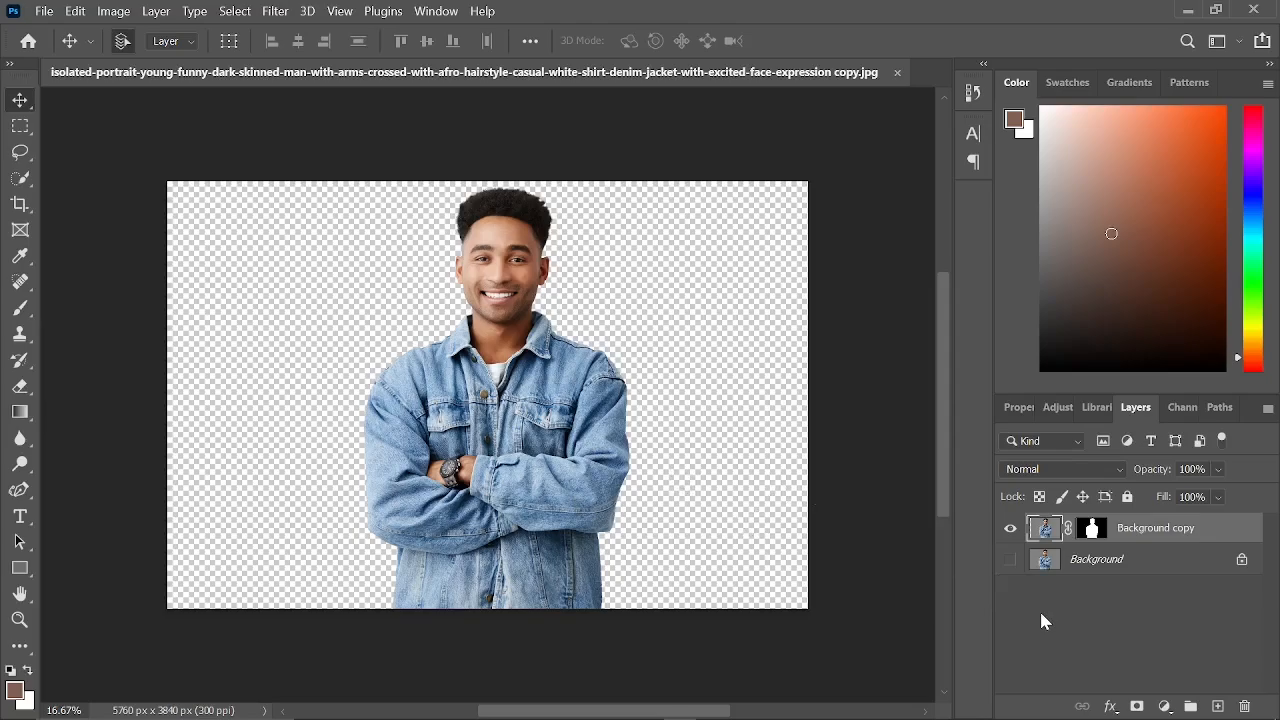
{"action": "key", "text": "ctrl+z"}
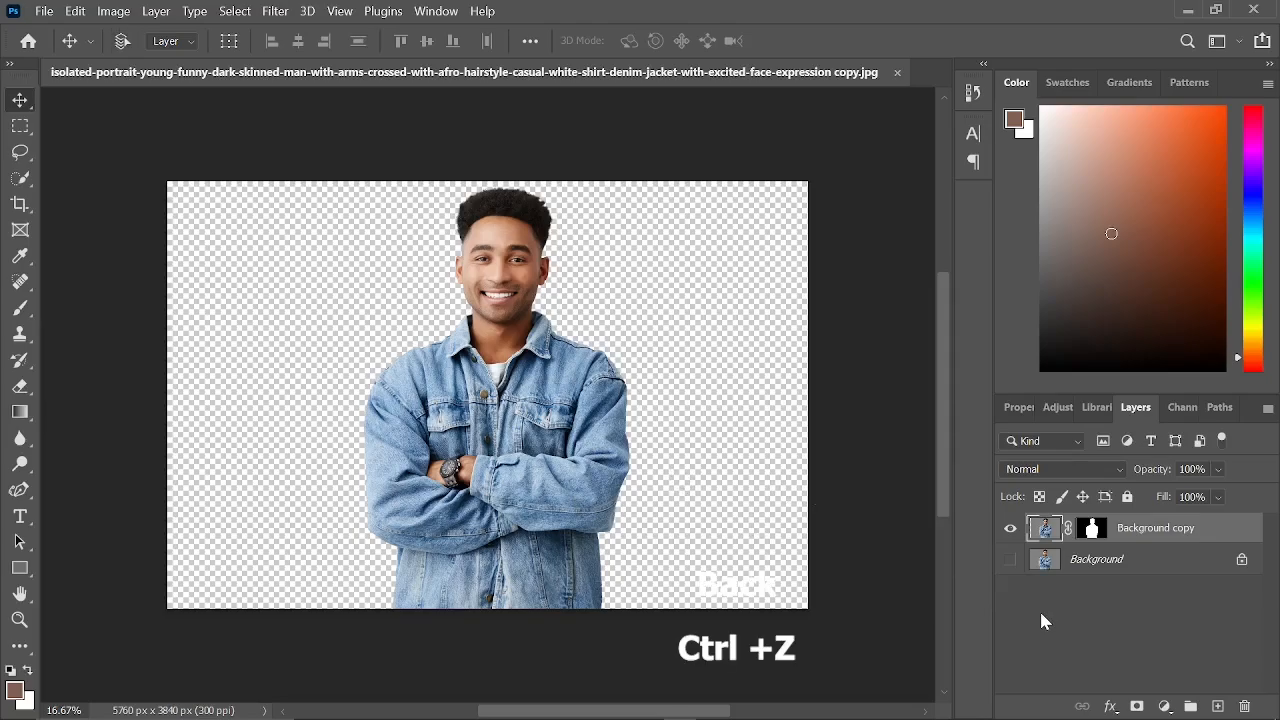
{"action": "key", "text": "ctrl+z"}
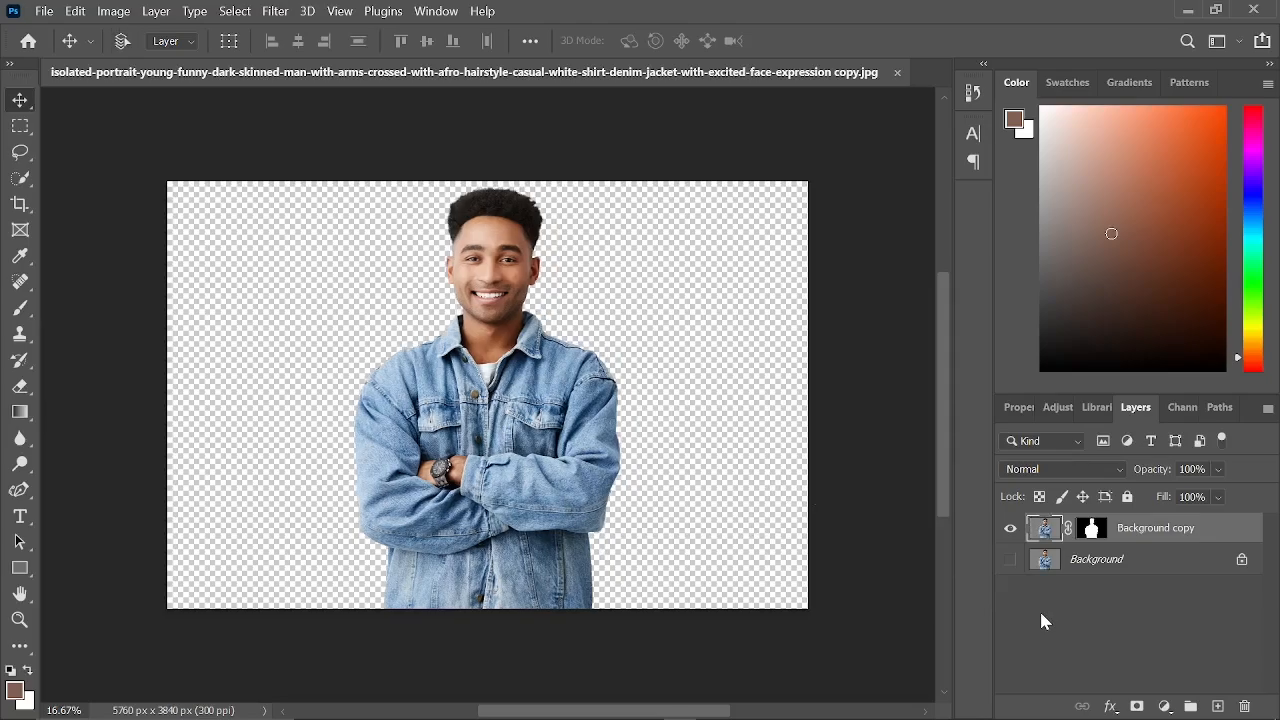
{"action": "key", "text": "ctrl+z"}
{"action": "key", "text": "ctrl+z"}
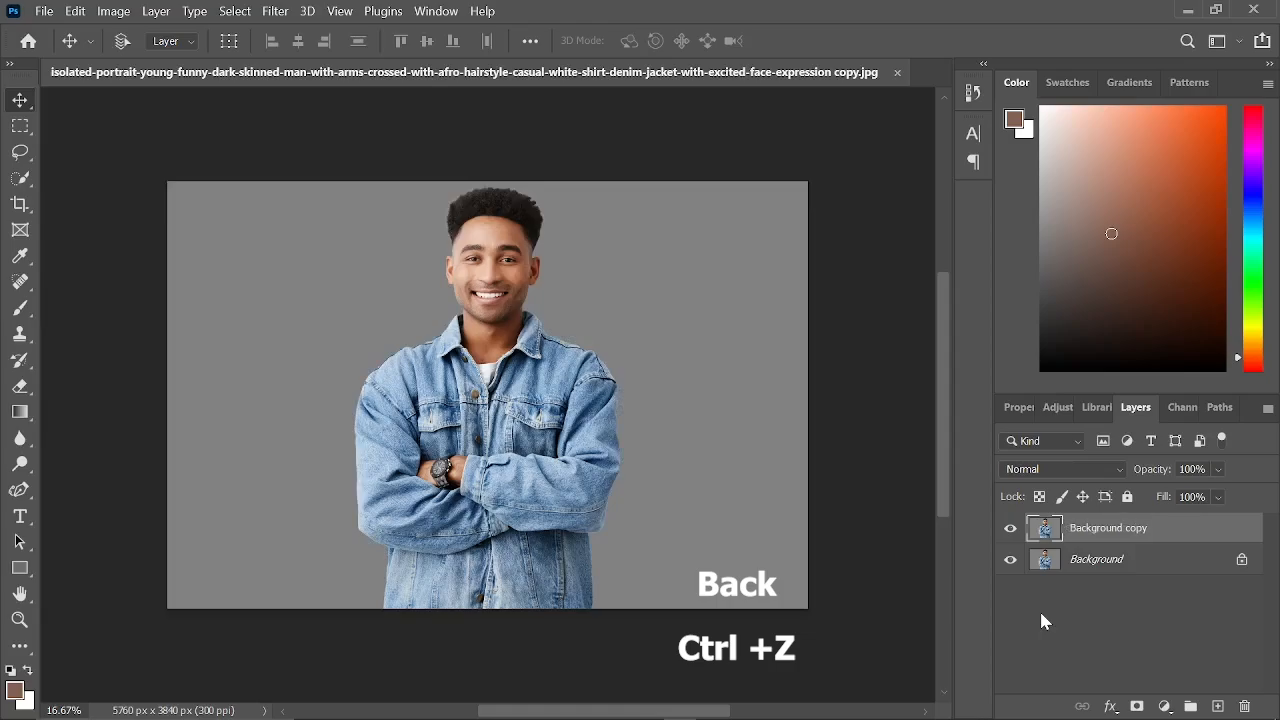
{"action": "key", "text": "ctrl+z"}
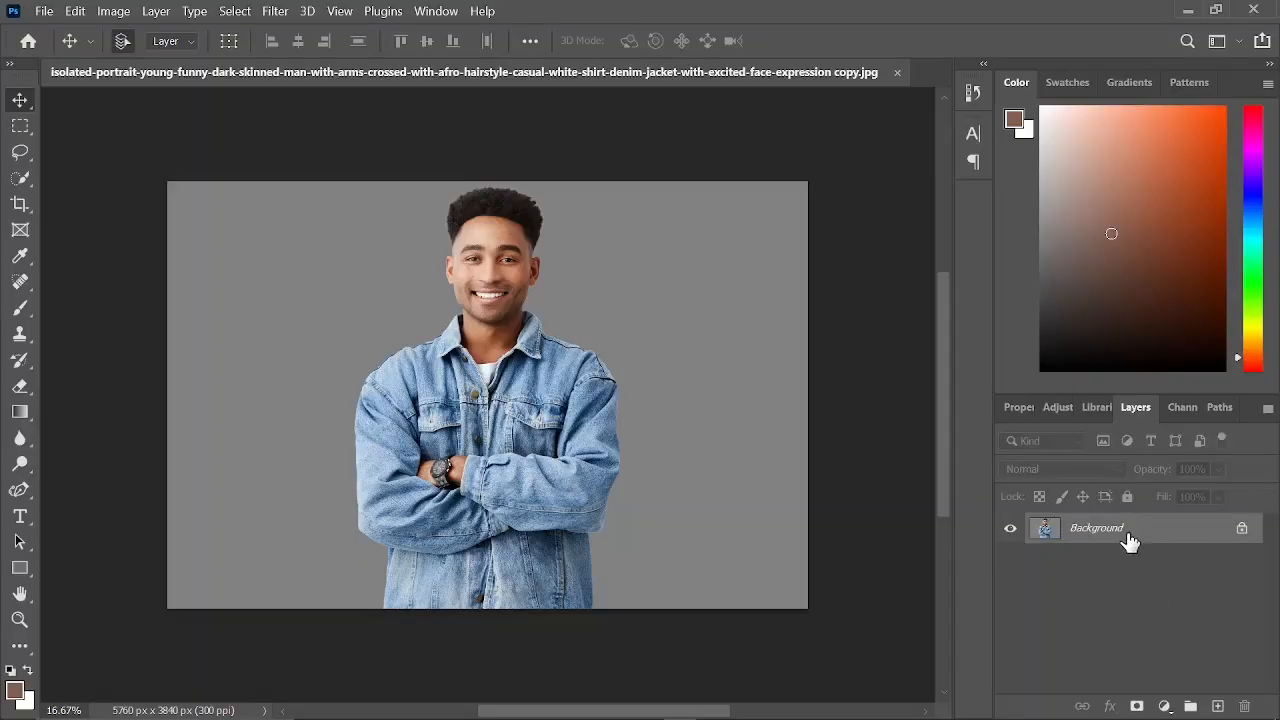
Step: Duplicate the Background layer and select the man on the copy with the Select Subject command
{"action": "left_click_drag", "start_coordinate": [1129, 540], "coordinate": [1222, 705]}
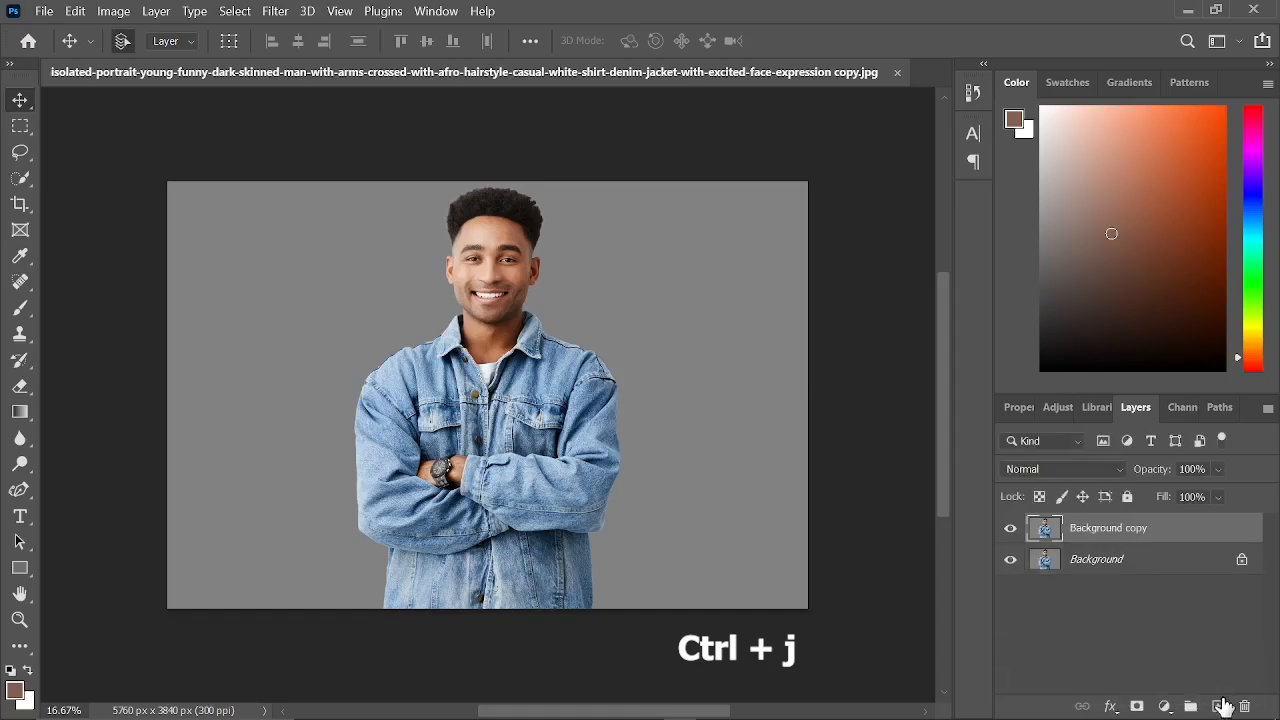
{"action": "left_click", "coordinate": [231, 14]}
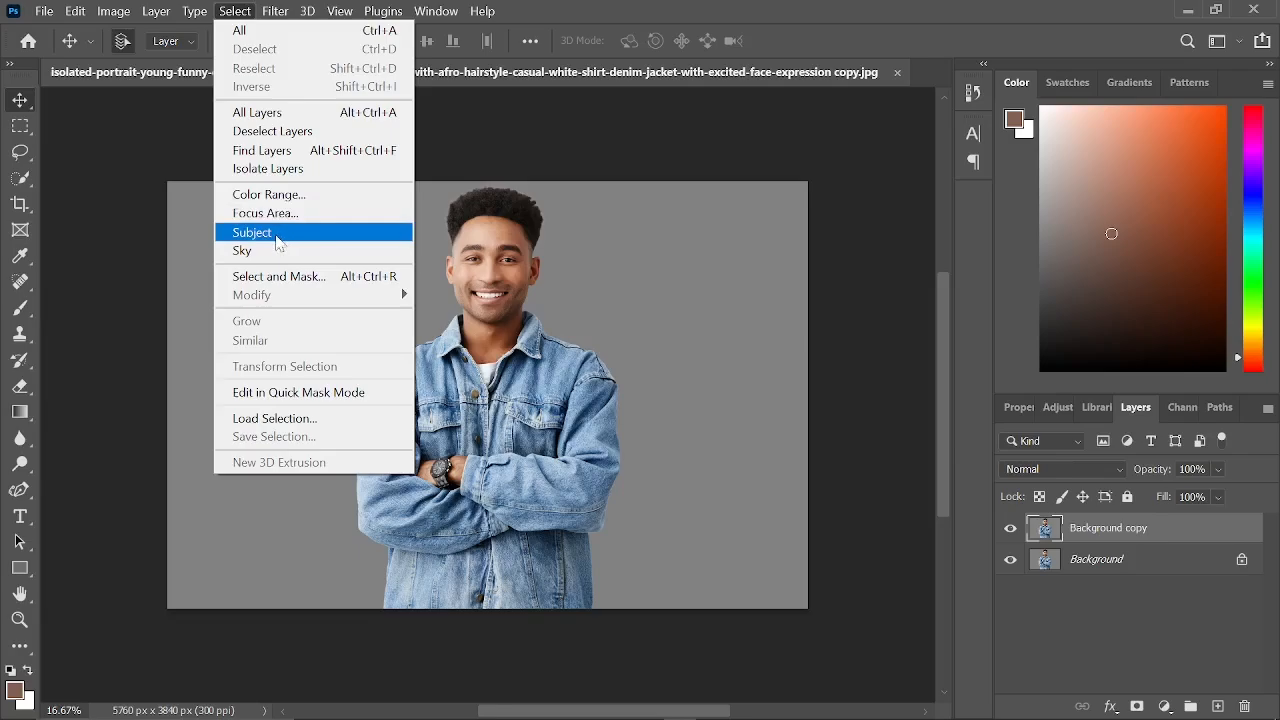
{"action": "left_click", "coordinate": [252, 232]}
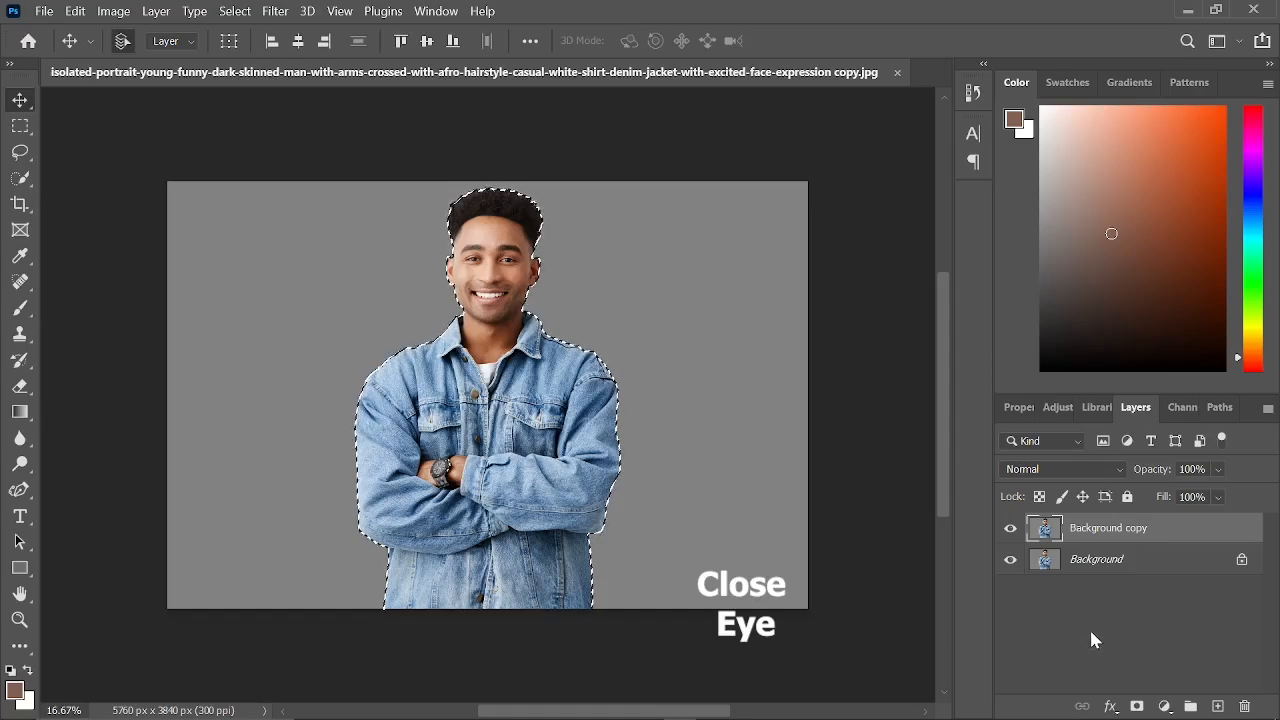
Step: Hide the original Background layer and add a layer mask to Background copy from the subject selection
{"action": "left_click", "coordinate": [1011, 561]}
{"action": "left_click", "coordinate": [1118, 565]}
{"action": "left_click", "coordinate": [1117, 534]}
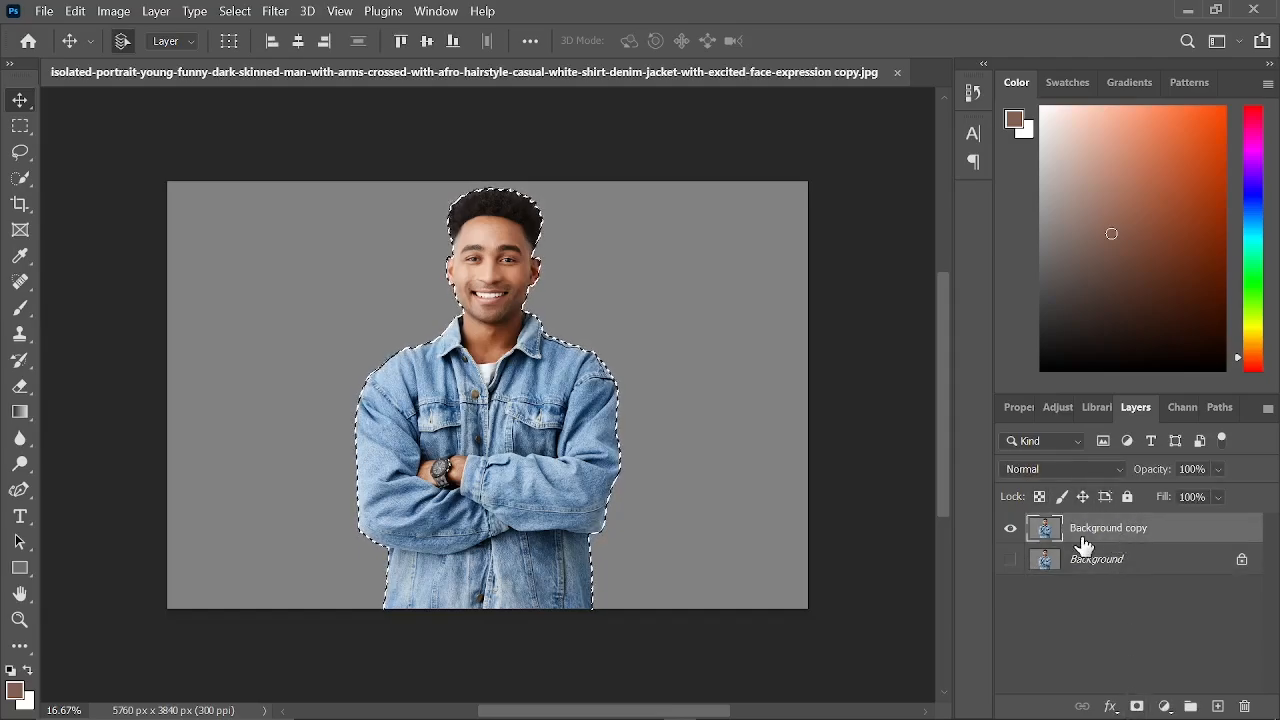
{"action": "left_click", "coordinate": [1136, 705]}
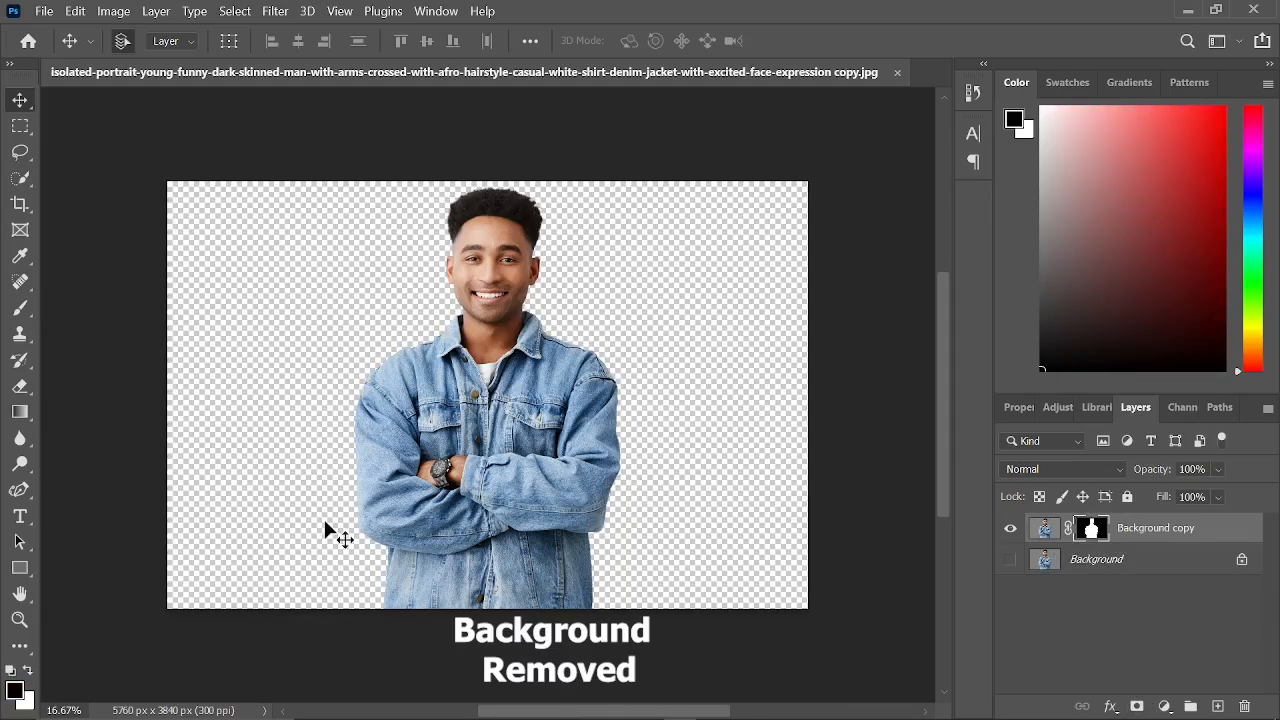
Step: Nudge the masked cutout, and undo the mask, subject selection and layer duplication back to the original Background layer
{"action": "mouse_move", "coordinate": [487, 522]}
{"action": "left_mouse_down"}
{"action": "mouse_move", "coordinate": [550, 518]}
{"action": "mouse_move", "coordinate": [462, 528]}
{"action": "mouse_move", "coordinate": [482, 512]}
{"action": "mouse_move", "coordinate": [476, 528]}
{"action": "mouse_move", "coordinate": [490, 497]}
{"action": "mouse_move", "coordinate": [483, 527]}
{"action": "left_mouse_up"}
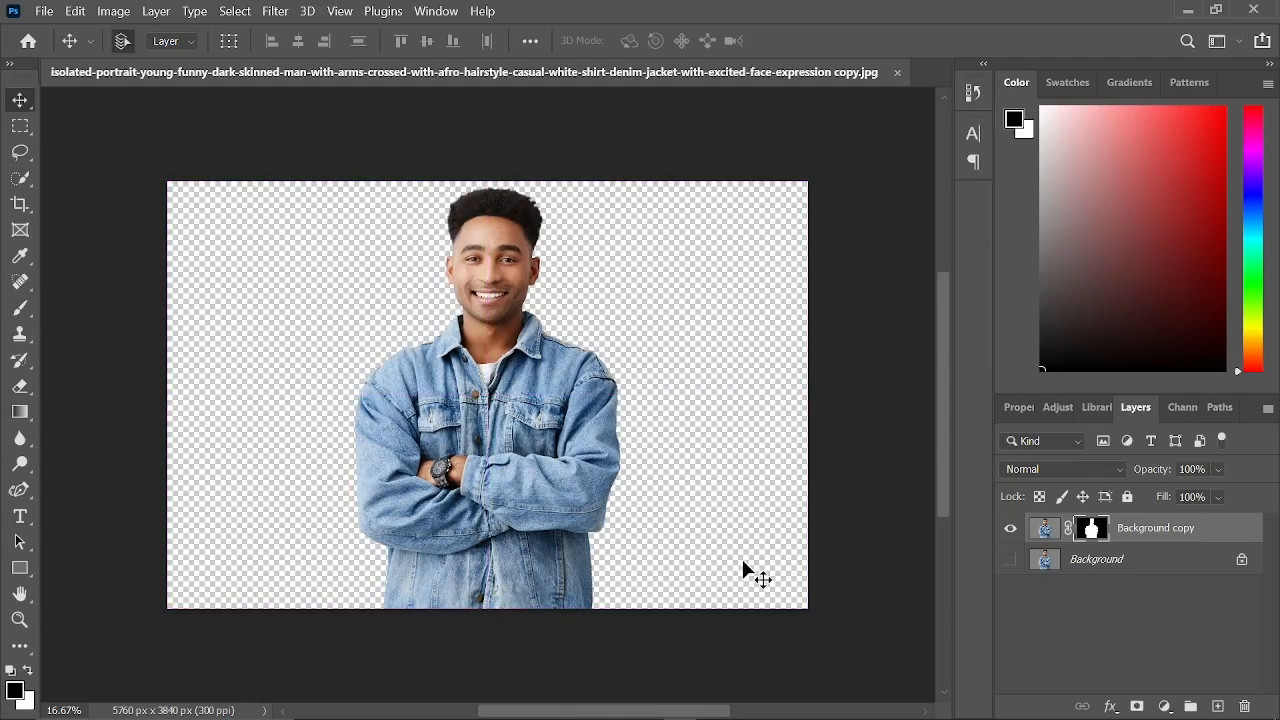
{"action": "key", "text": "ctrl+z"}
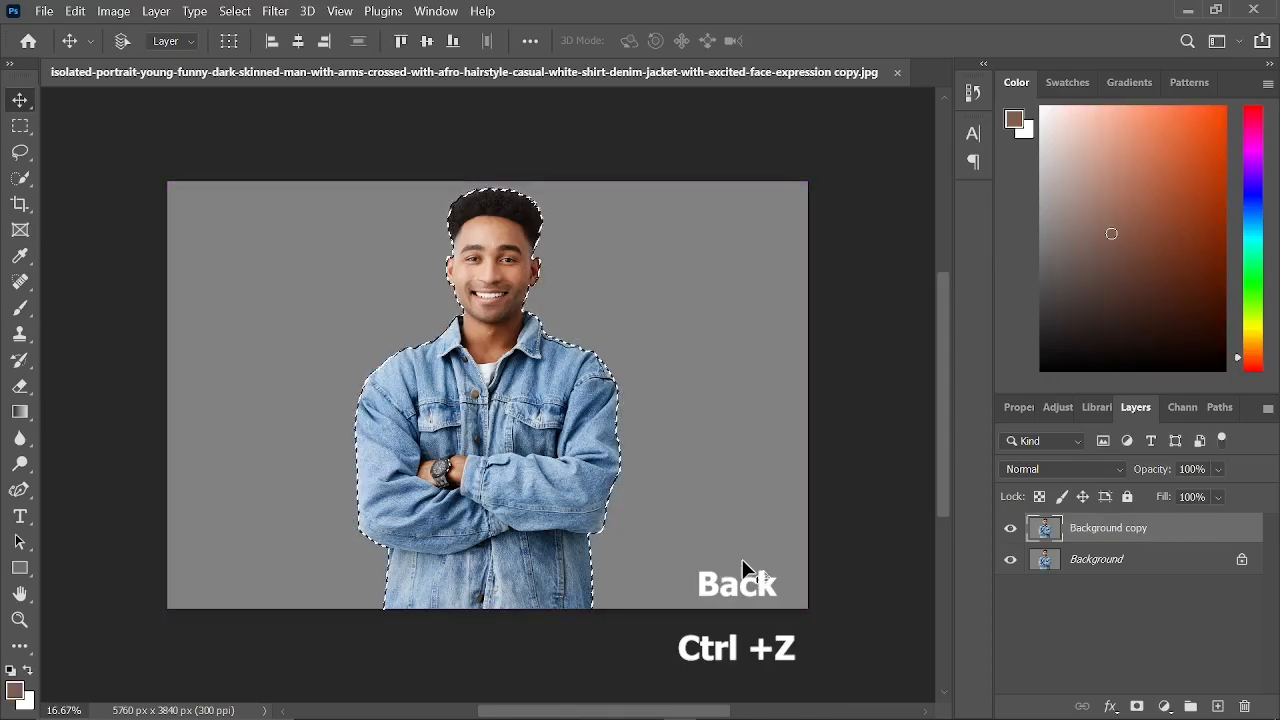
{"action": "key", "text": "ctrl+z"}
{"action": "key", "text": "ctrl+z"}
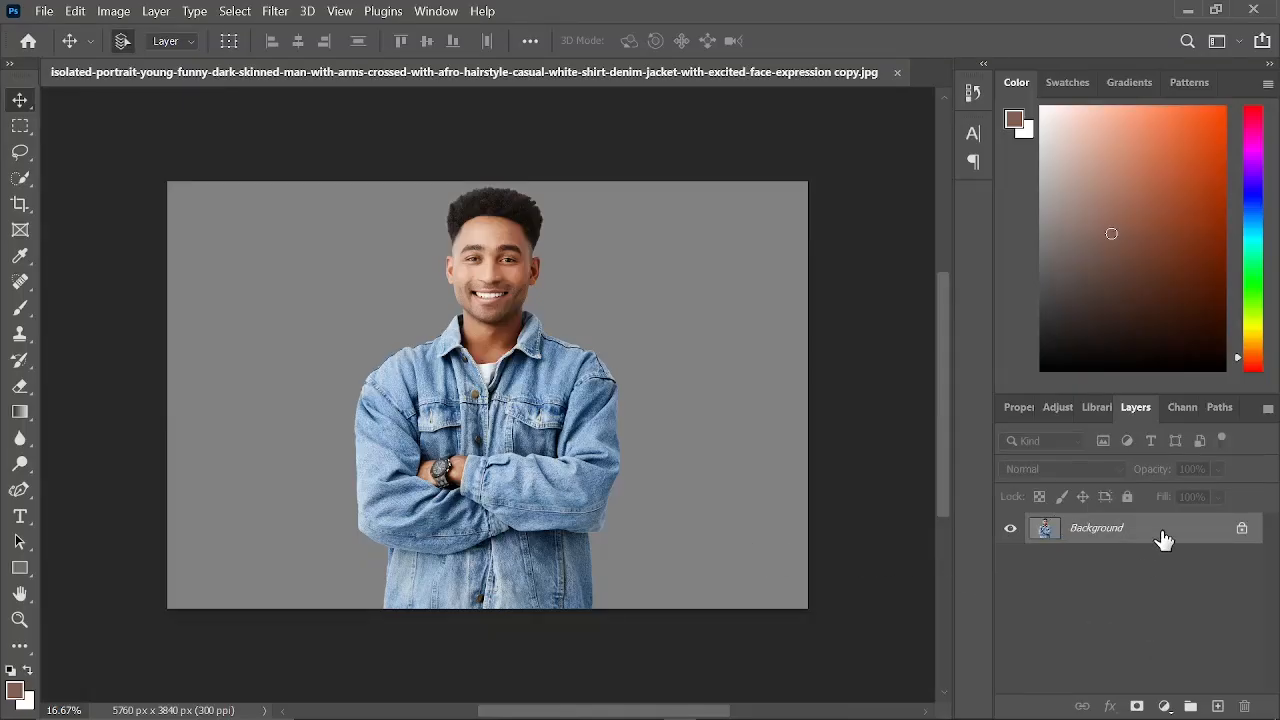
Step: Duplicate the Background layer, hide the original and make Background copy the active layer
{"action": "left_click_drag", "start_coordinate": [1163, 539], "coordinate": [1219, 700]}
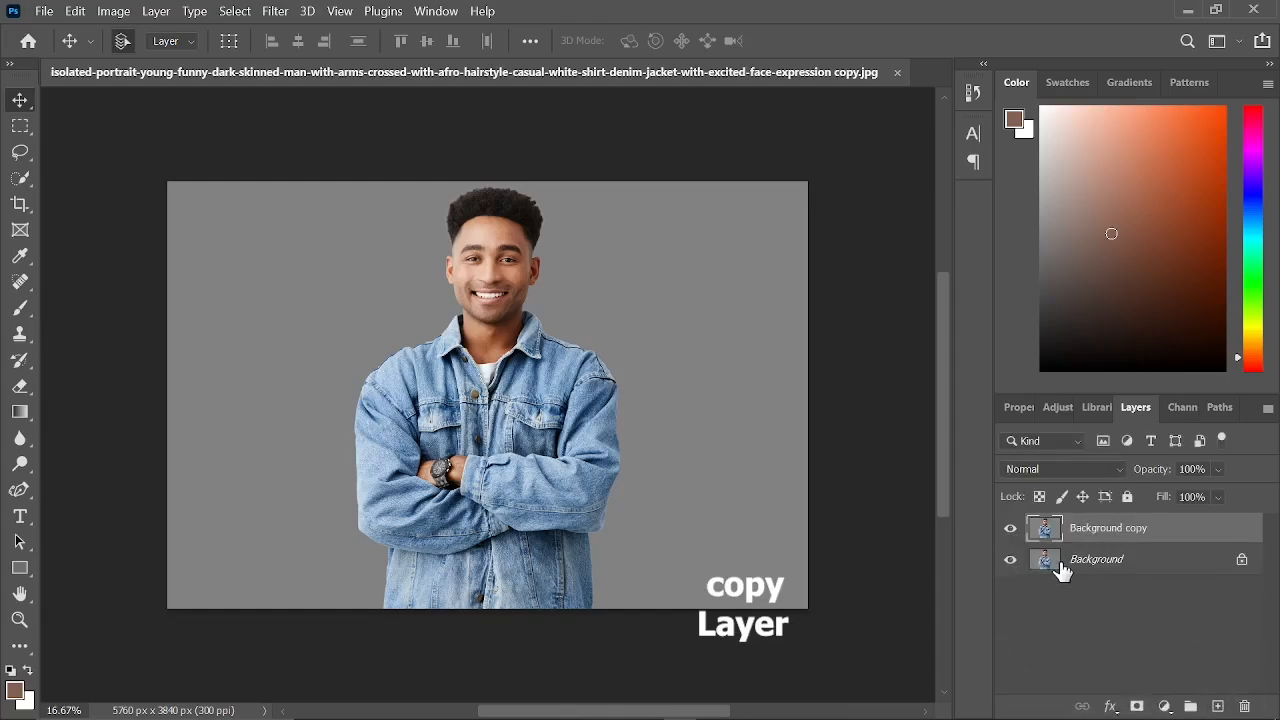
{"action": "left_click", "coordinate": [1060, 570]}
{"action": "left_click", "coordinate": [1008, 561]}
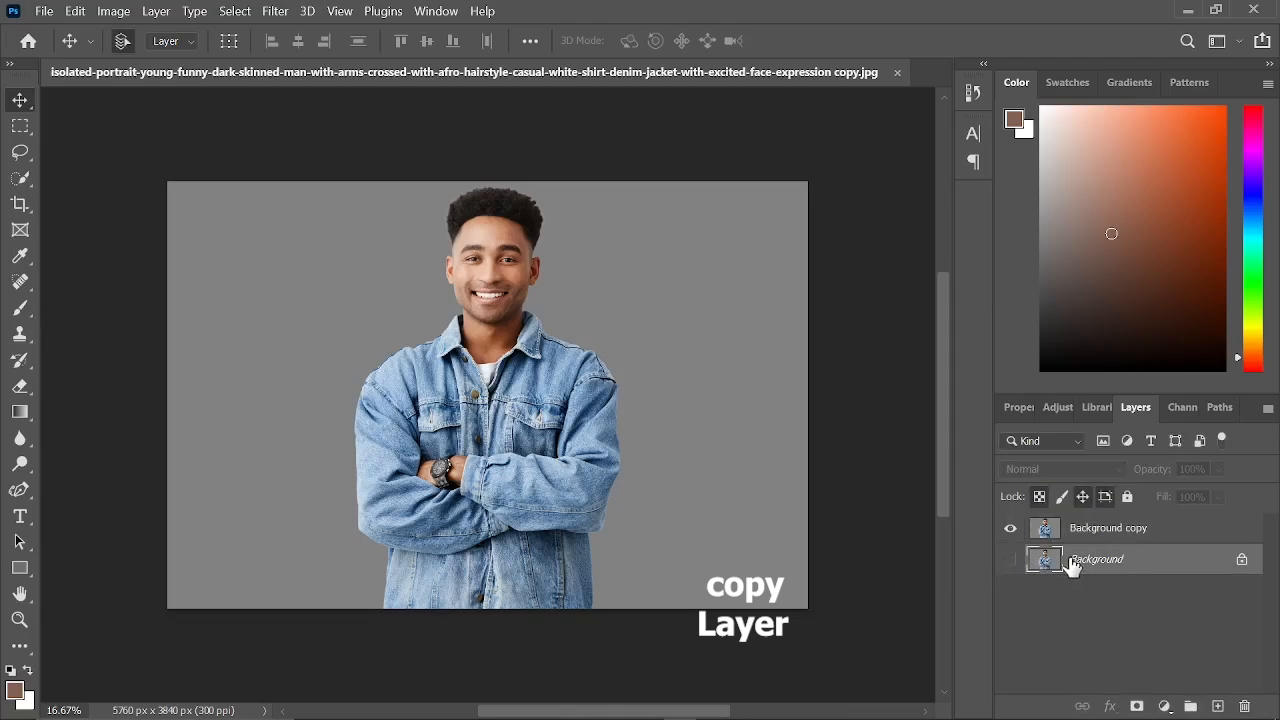
{"action": "left_click", "coordinate": [1092, 532]}
Step: Set up the Quick Selection tool with a brush size of 165 px
{"action": "key", "text": "l"}
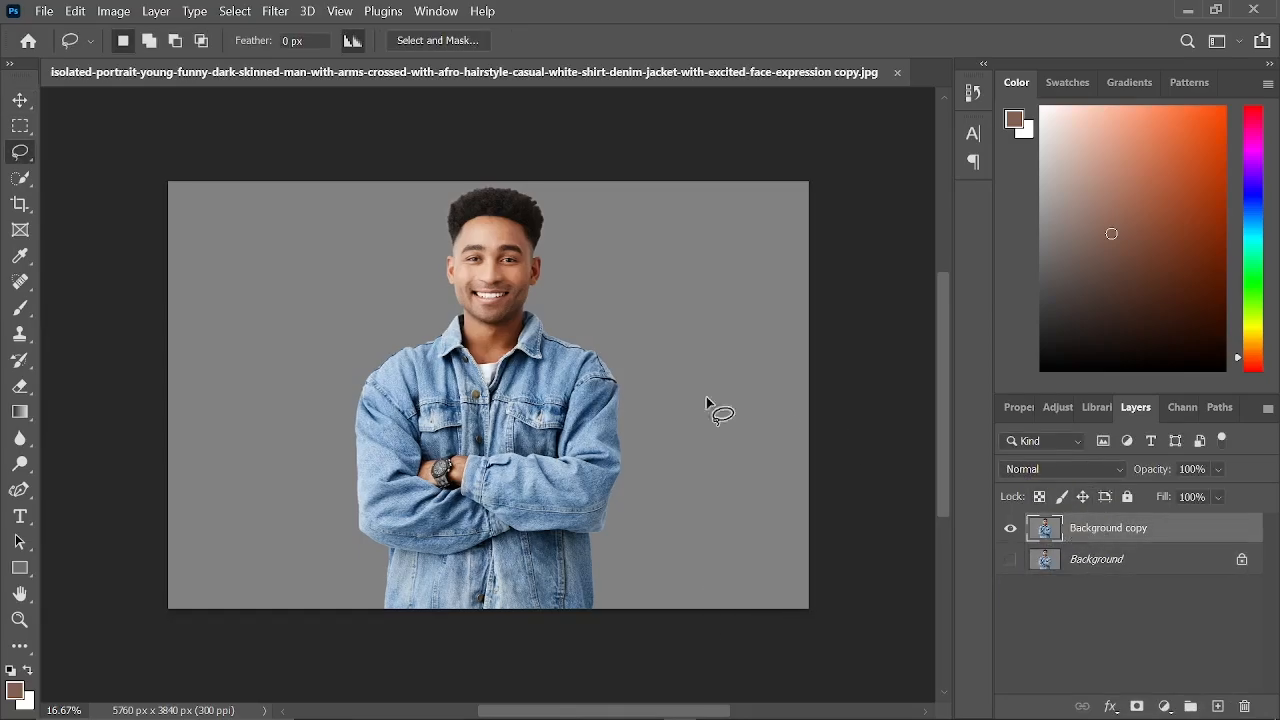
{"action": "left_click", "coordinate": [20, 178]}
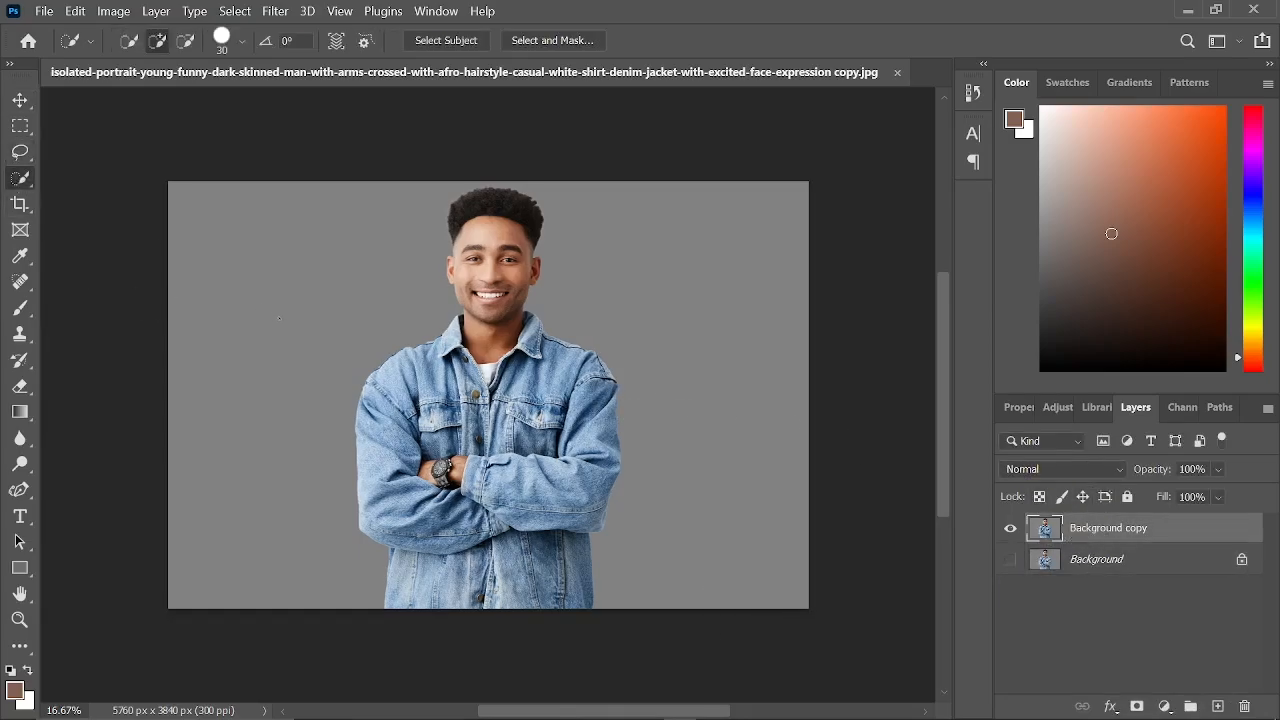
{"action": "right_click", "coordinate": [397, 319]}
{"action": "right_click", "coordinate": [347, 286]}
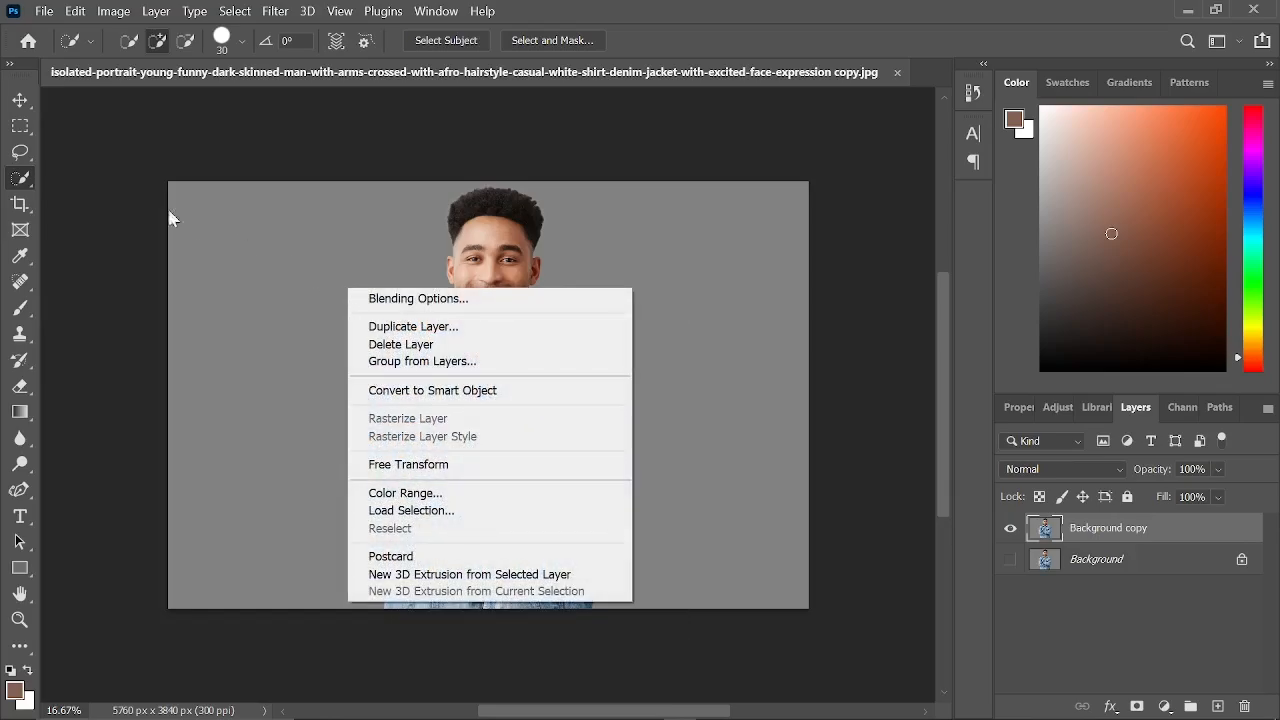
{"action": "left_click", "coordinate": [22, 180]}
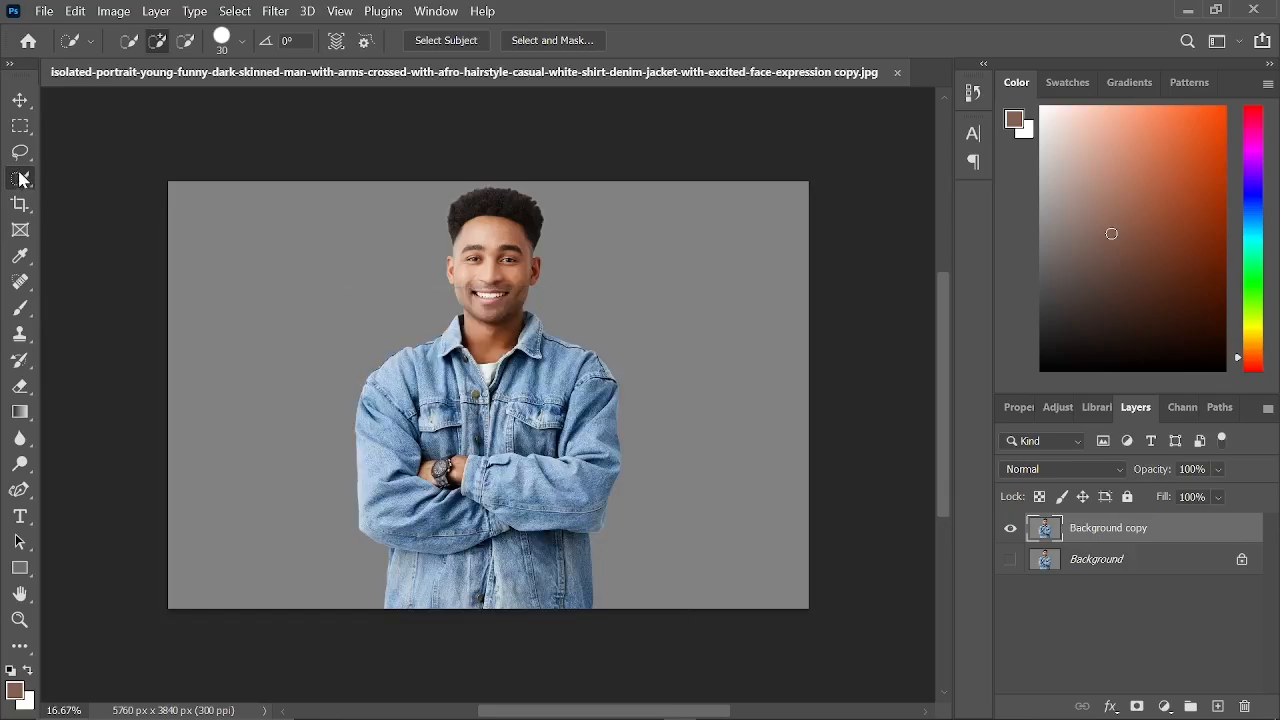
{"action": "left_click", "coordinate": [72, 44]}
{"action": "left_click", "coordinate": [79, 42]}
{"action": "left_click", "coordinate": [223, 55]}
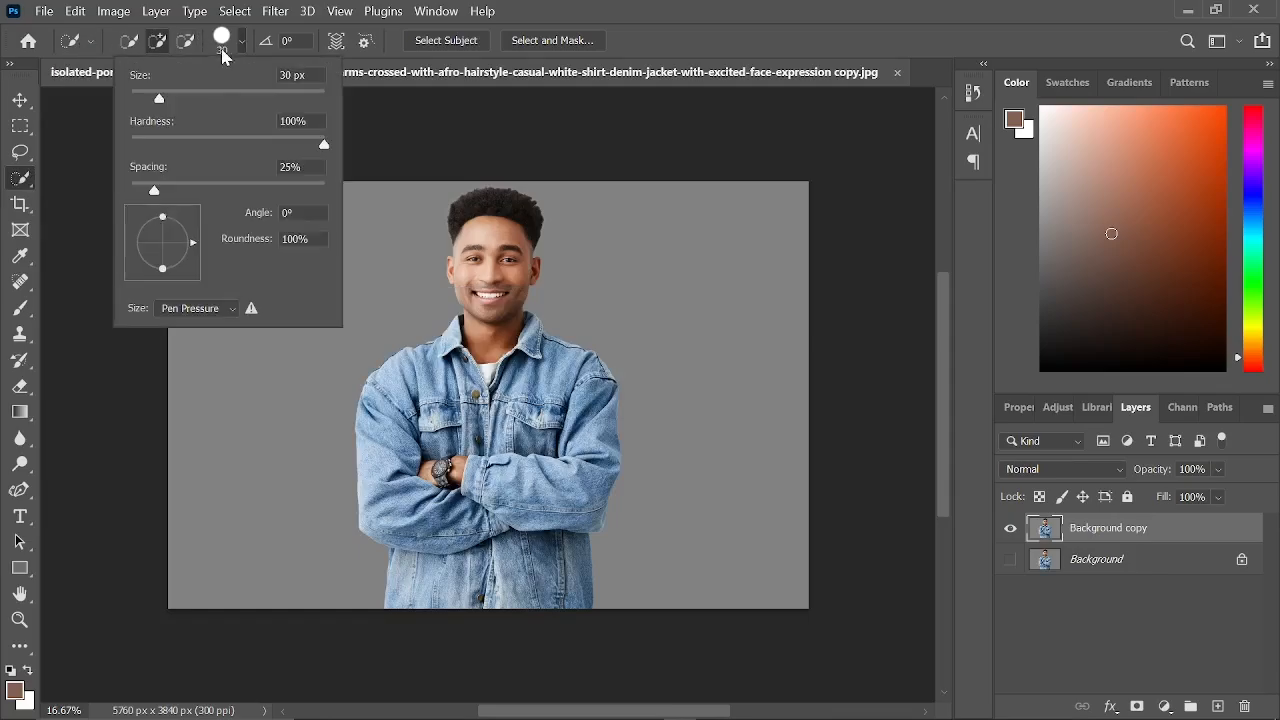
{"action": "left_click", "coordinate": [204, 100]}
{"action": "left_click_drag", "start_coordinate": [218, 95], "coordinate": [216, 97]}
{"action": "left_click", "coordinate": [260, 104]}
Step: Select the whole man with Quick Selection strokes over his head, jacket and crossed arms
{"action": "left_click", "coordinate": [416, 340]}
{"action": "mouse_move", "coordinate": [418, 341]}
{"action": "left_mouse_down"}
{"action": "mouse_move", "coordinate": [452, 398]}
{"action": "mouse_move", "coordinate": [507, 355]}
{"action": "mouse_move", "coordinate": [487, 440]}
{"action": "mouse_move", "coordinate": [517, 420]}
{"action": "mouse_move", "coordinate": [547, 478]}
{"action": "mouse_move", "coordinate": [587, 355]}
{"action": "mouse_move", "coordinate": [527, 378]}
{"action": "mouse_move", "coordinate": [489, 224]}
{"action": "left_mouse_up"}
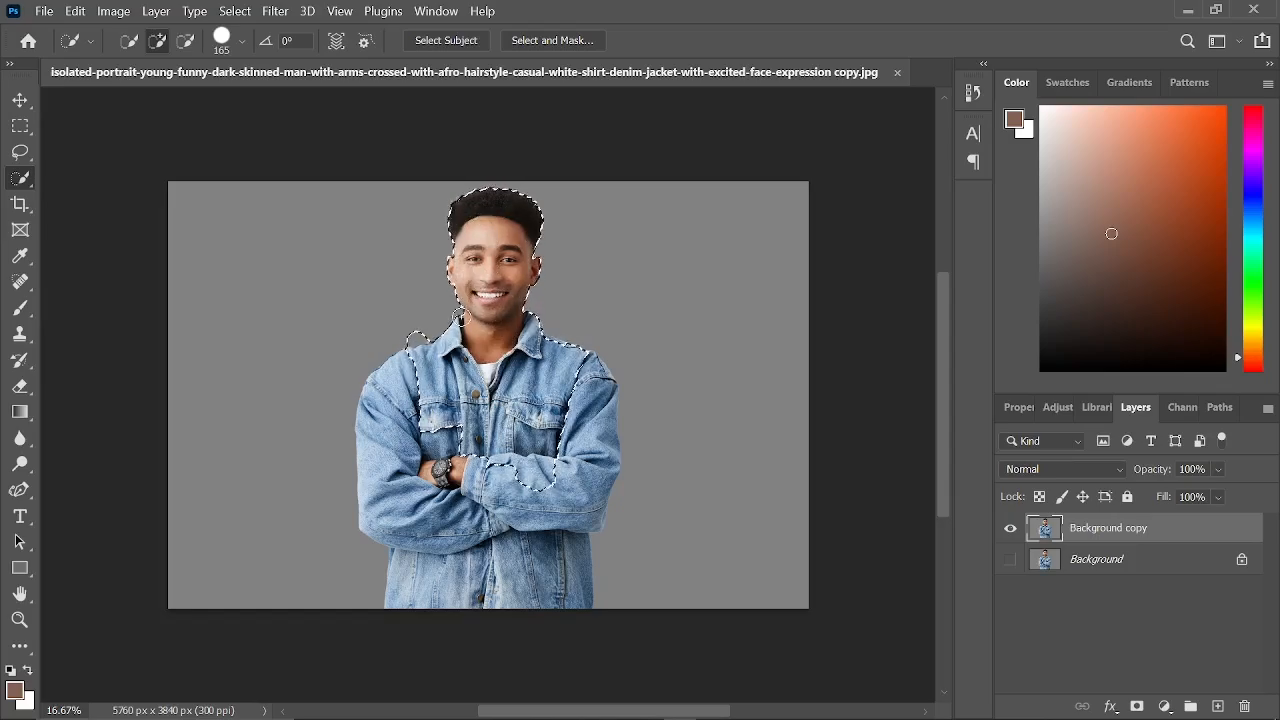
{"action": "mouse_move", "coordinate": [403, 388]}
{"action": "left_mouse_down"}
{"action": "mouse_move", "coordinate": [414, 468]}
{"action": "mouse_move", "coordinate": [460, 492]}
{"action": "left_mouse_up"}
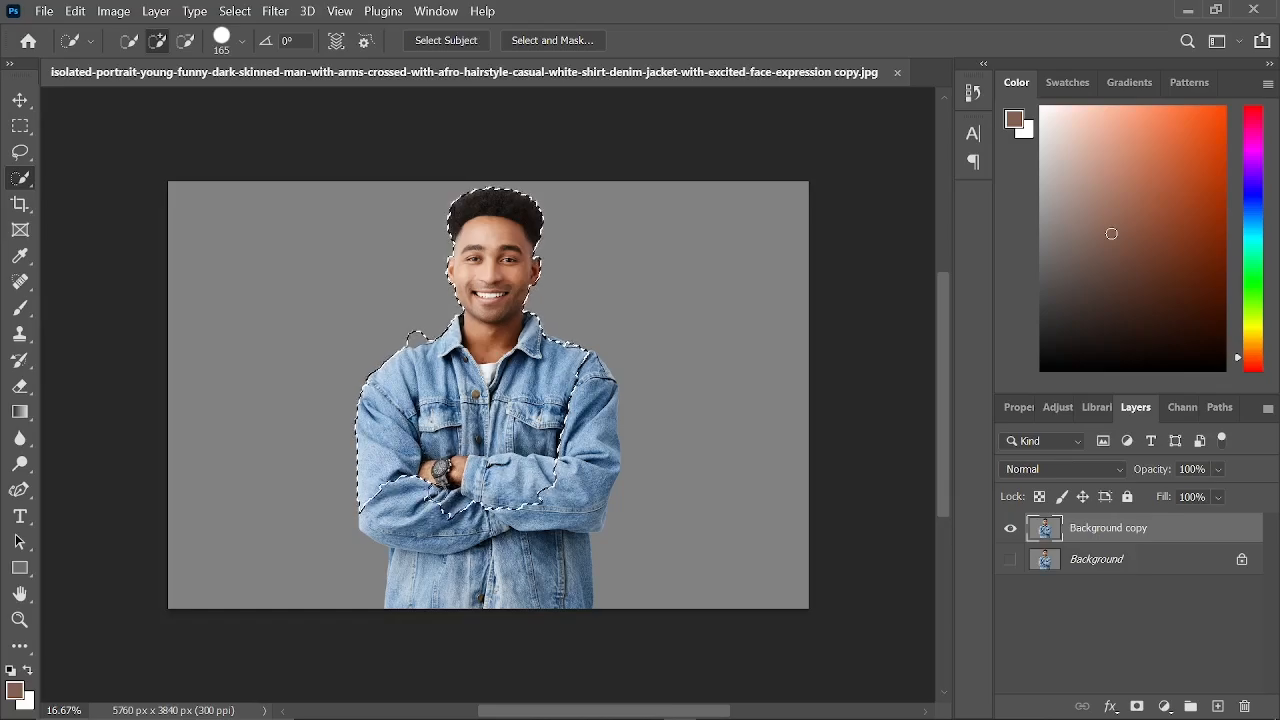
{"action": "mouse_move", "coordinate": [434, 500]}
{"action": "left_mouse_down"}
{"action": "mouse_move", "coordinate": [524, 600]}
{"action": "mouse_move", "coordinate": [584, 491]}
{"action": "left_mouse_up"}
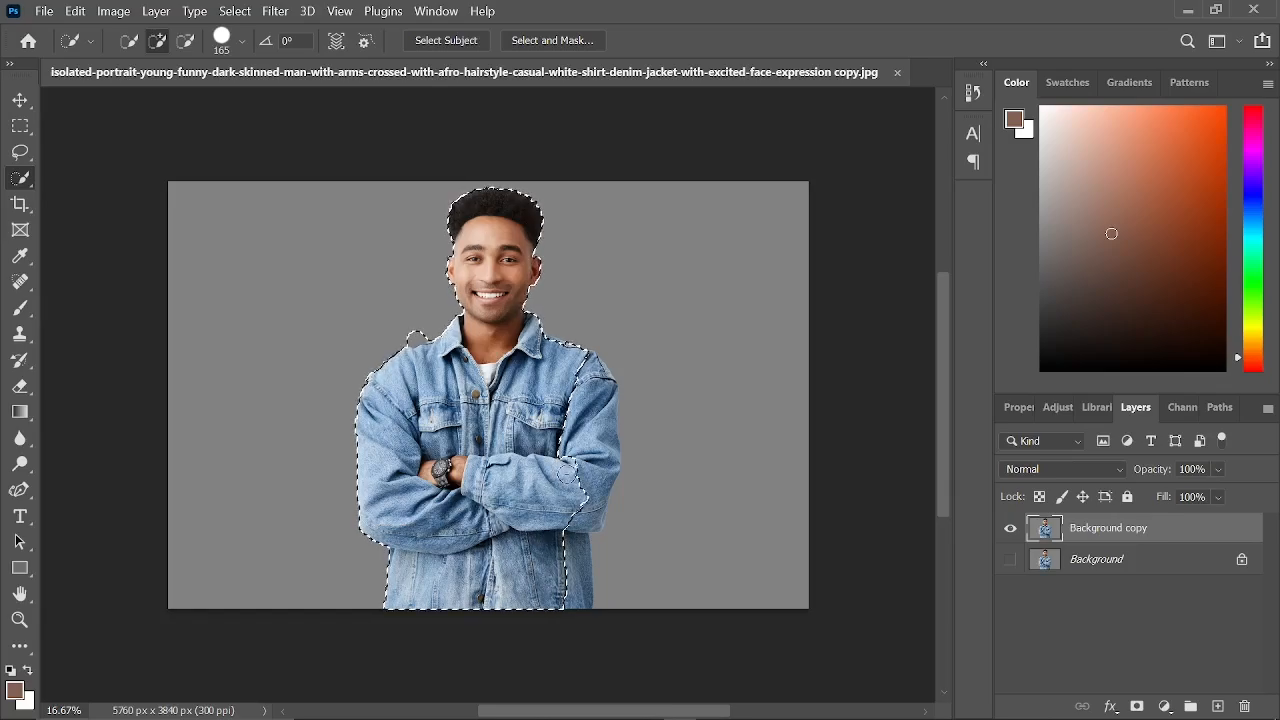
{"action": "mouse_move", "coordinate": [578, 447]}
{"action": "left_mouse_down"}
{"action": "mouse_move", "coordinate": [587, 399]}
{"action": "mouse_move", "coordinate": [585, 466]}
{"action": "left_mouse_up"}
{"action": "mouse_move", "coordinate": [585, 515]}
{"action": "left_mouse_down"}
{"action": "mouse_move", "coordinate": [564, 568]}
{"action": "mouse_move", "coordinate": [533, 539]}
{"action": "left_mouse_up"}
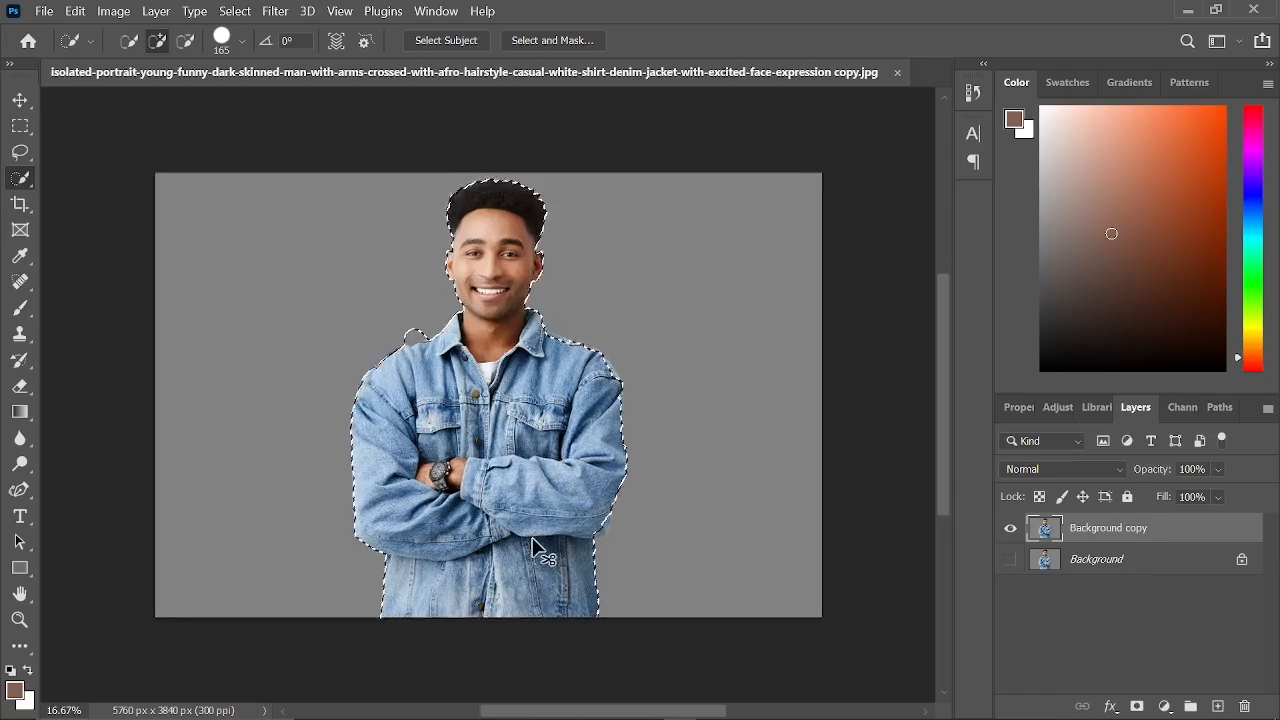
{"action": "key", "text": "ctrl+plus"}
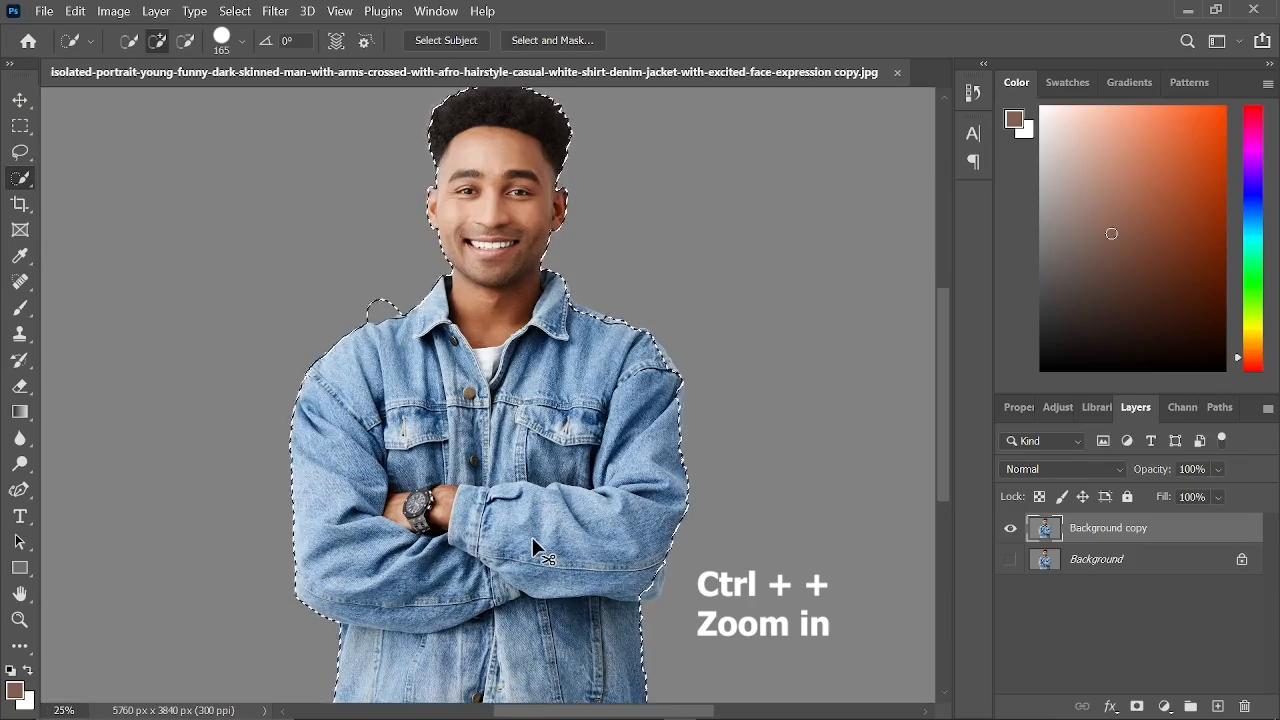
Step: Subtract the stray background bump beside the collar on the man's right shoulder from the Quick Selection
{"action": "key", "text": "ctrl+plus"}
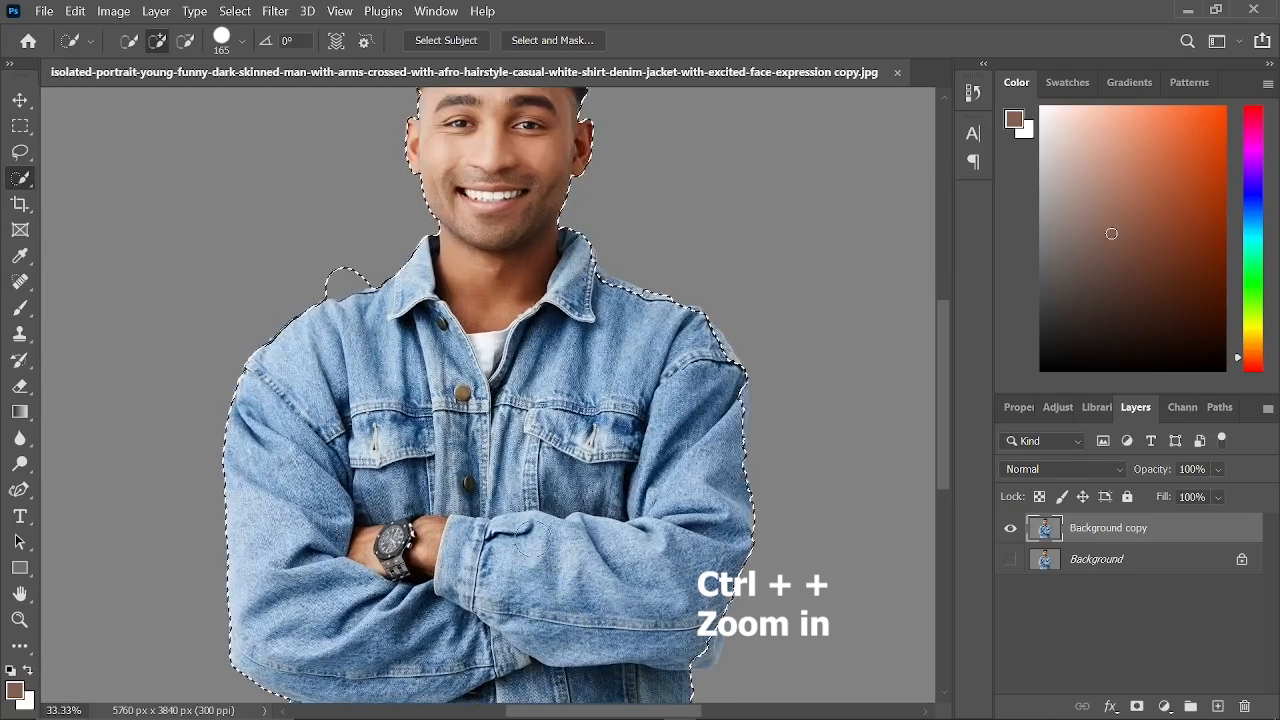
{"action": "left_click_drag", "start_coordinate": [943, 425], "coordinate": [951, 352]}
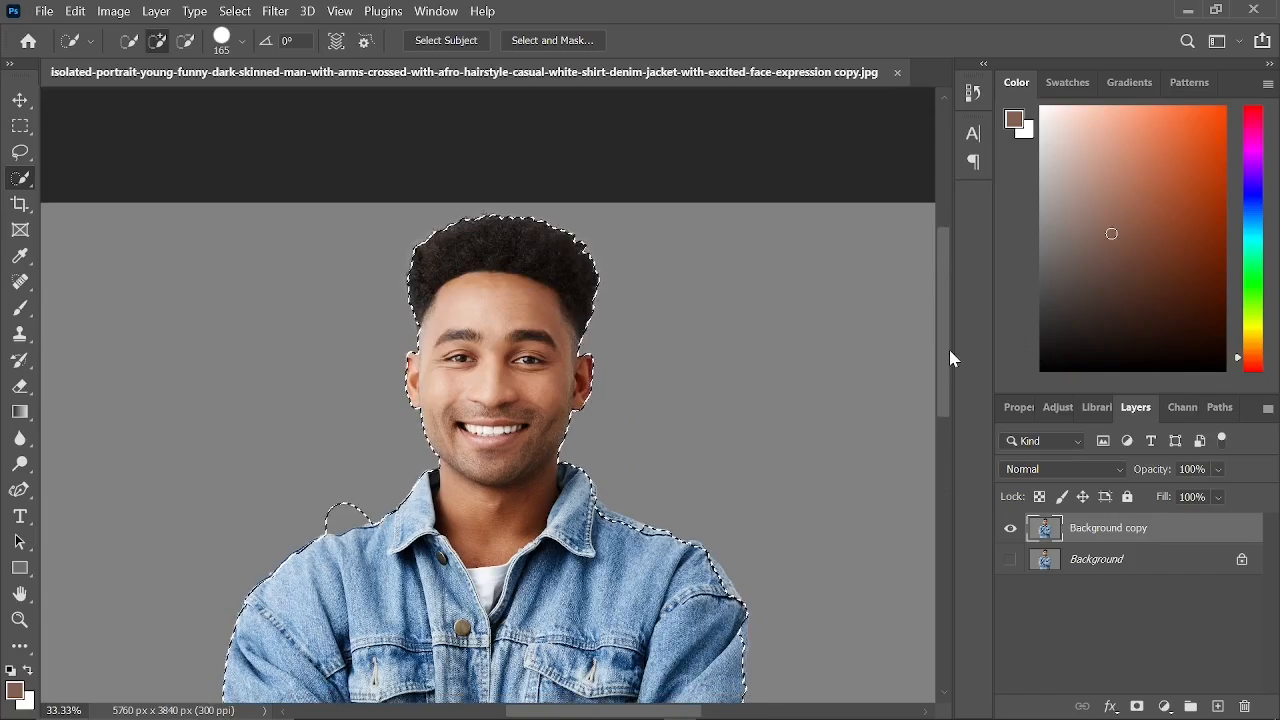
{"action": "left_click", "coordinate": [188, 43]}
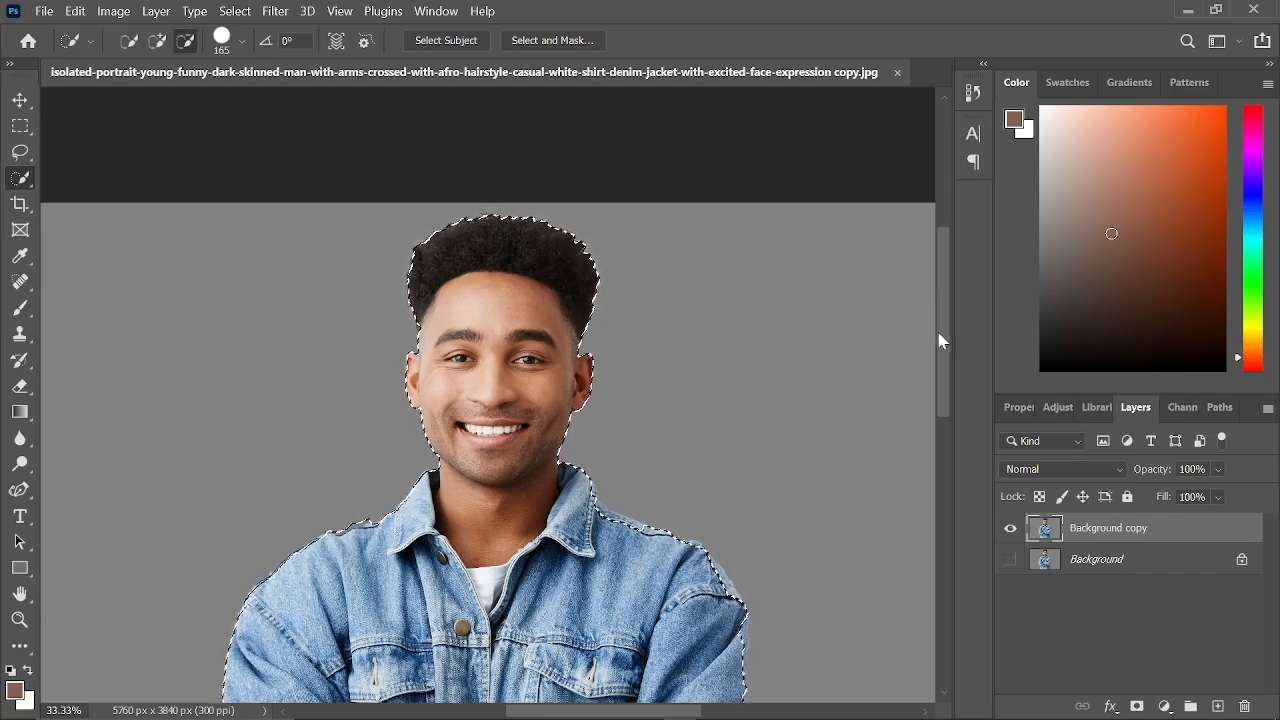
Step: Add the missed sleeve corner at the man's left elbow to the Quick Selection
{"action": "left_click_drag", "start_coordinate": [944, 343], "coordinate": [949, 465]}
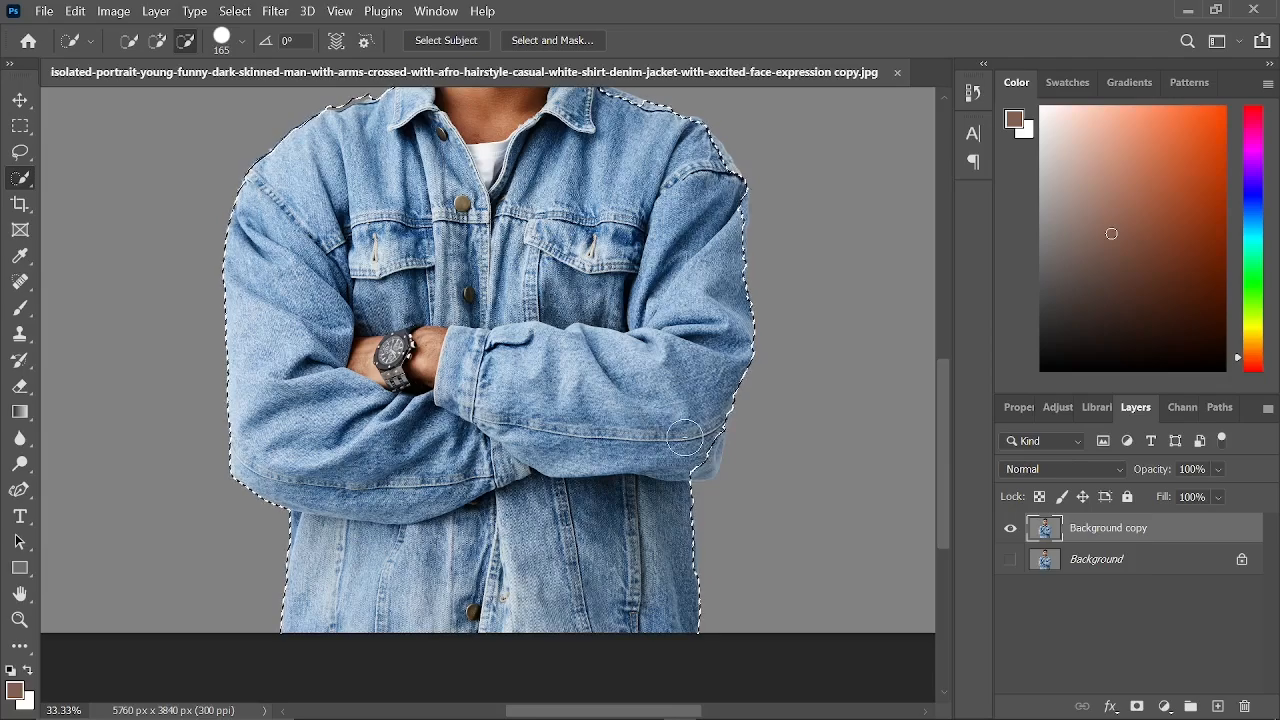
{"action": "left_click", "coordinate": [158, 42]}
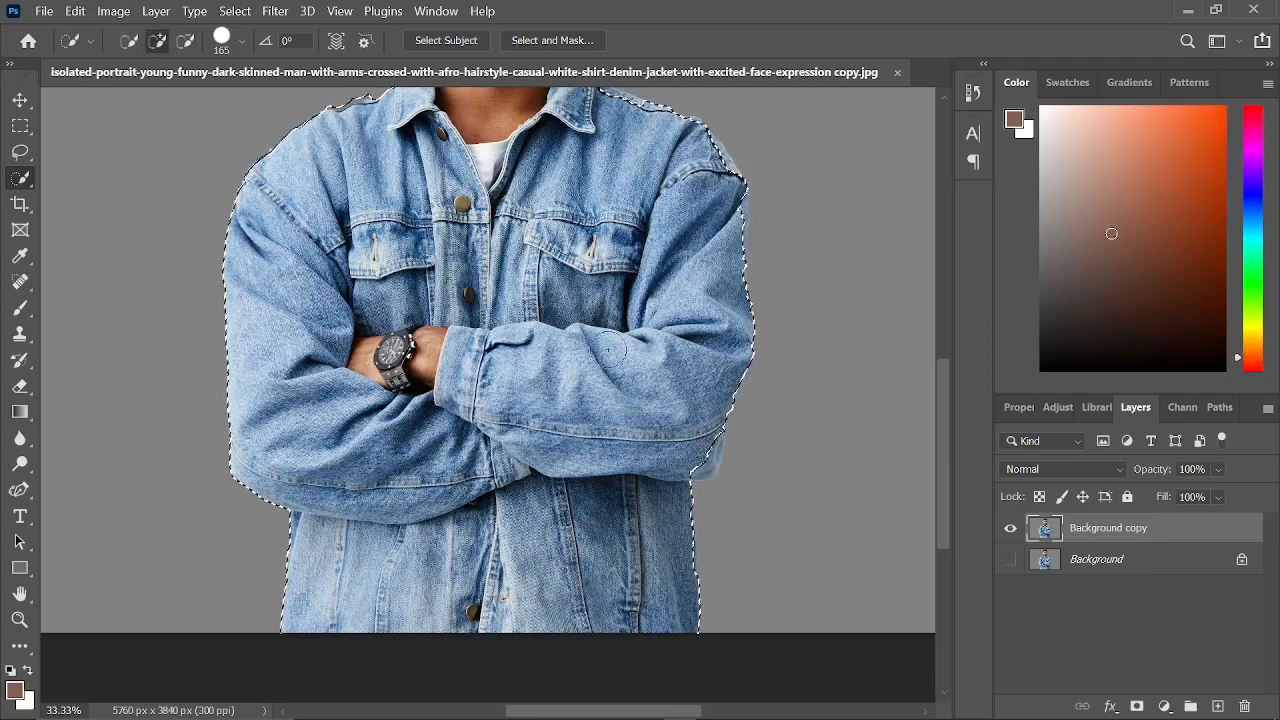
{"action": "left_click", "coordinate": [696, 460]}
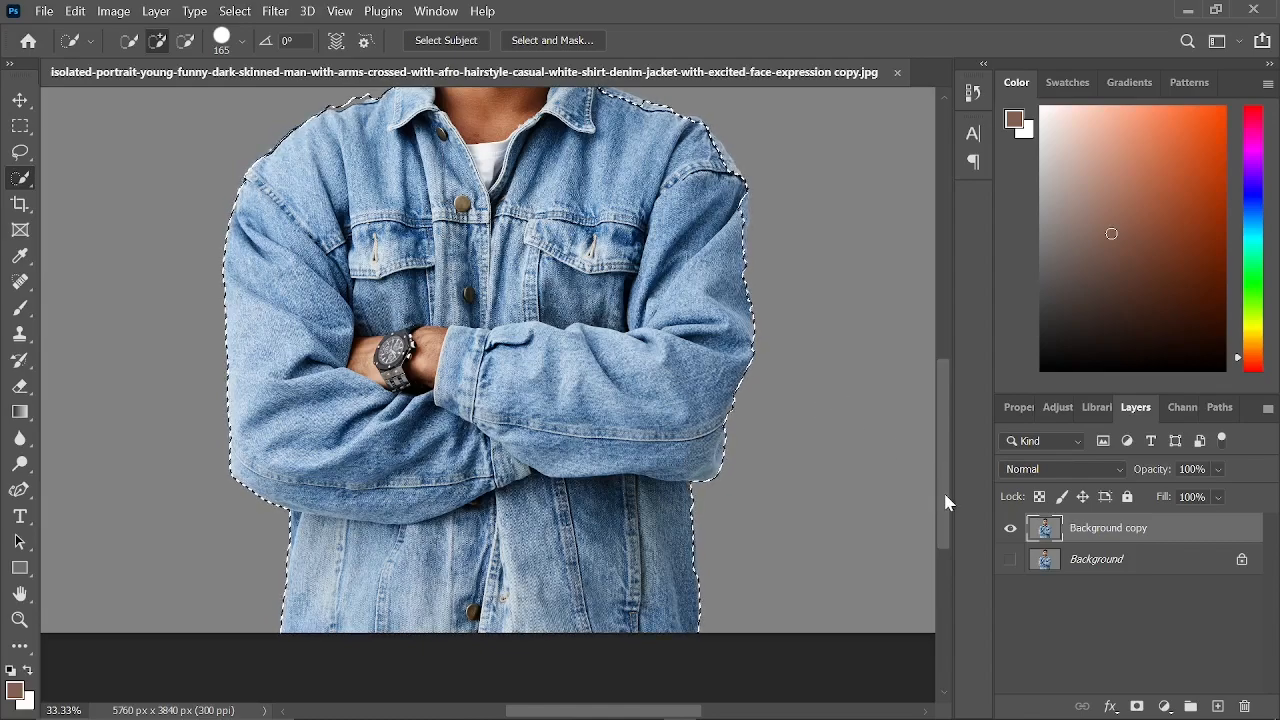
Step: Examine the selection outline up close around the head, shoulders, sleeves and jacket hem, and return to the full image
{"action": "left_click_drag", "start_coordinate": [943, 503], "coordinate": [944, 395]}
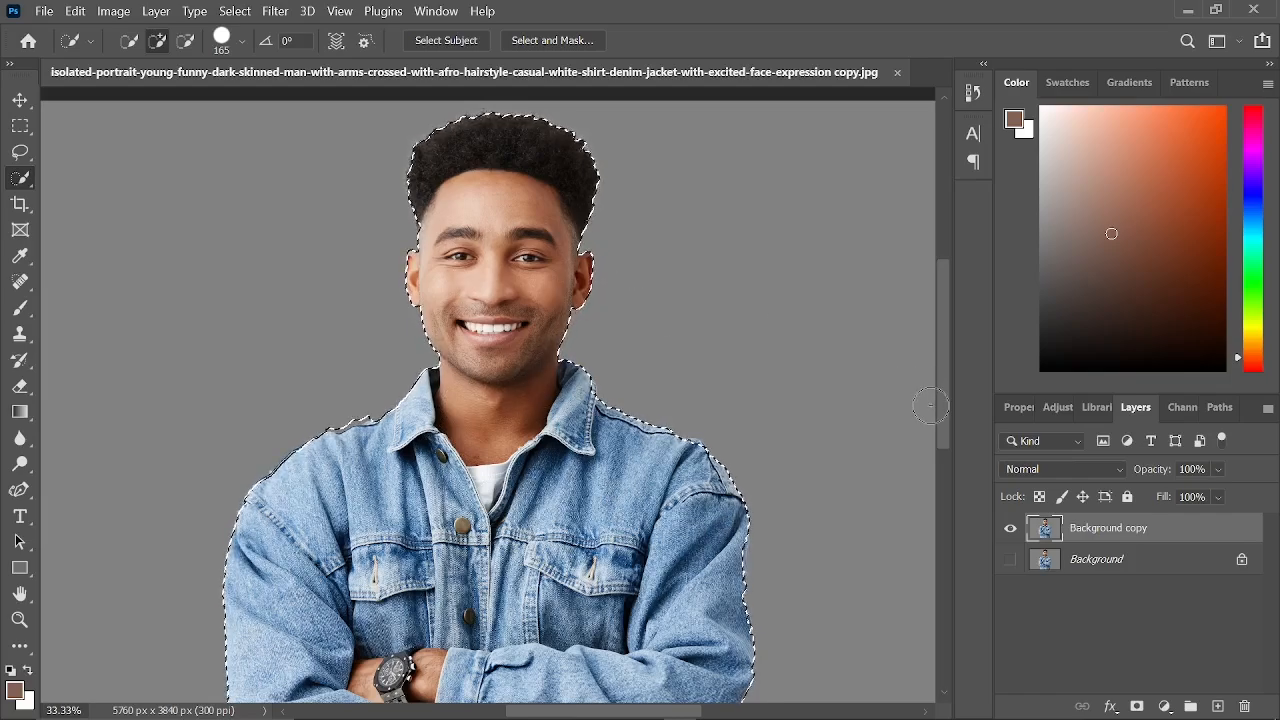
{"action": "mouse_move", "coordinate": [945, 430]}
{"action": "left_mouse_down"}
{"action": "mouse_move", "coordinate": [945, 389]}
{"action": "mouse_move", "coordinate": [945, 426]}
{"action": "left_mouse_up"}
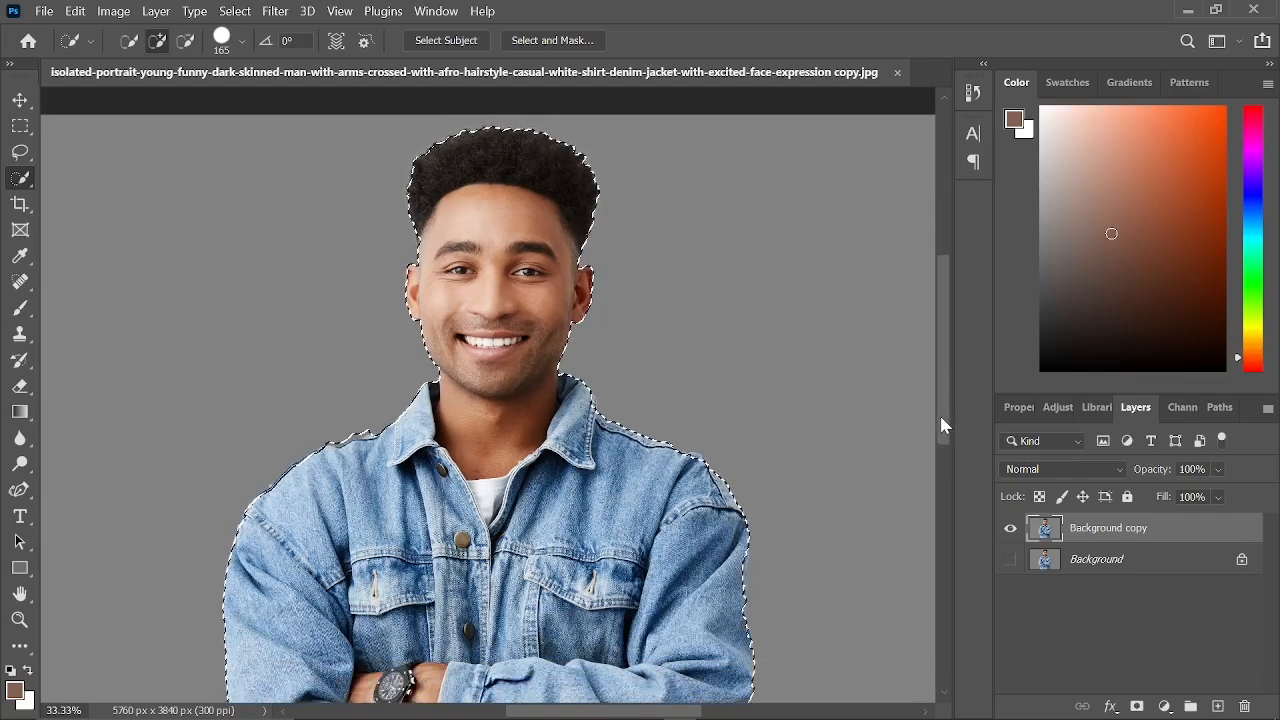
{"action": "key", "text": "ctrl+plus"}
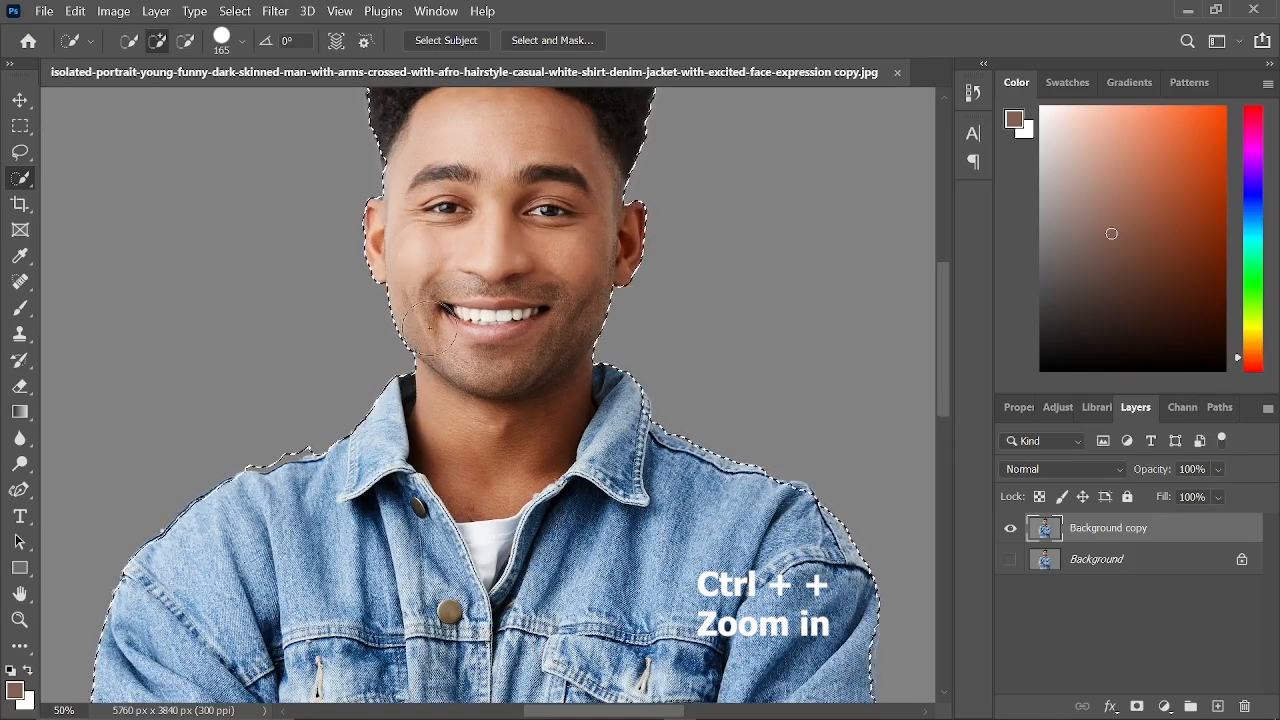
{"action": "scroll", "coordinate": [730, 453], "scroll_direction": "down", "scroll_amount": 6}
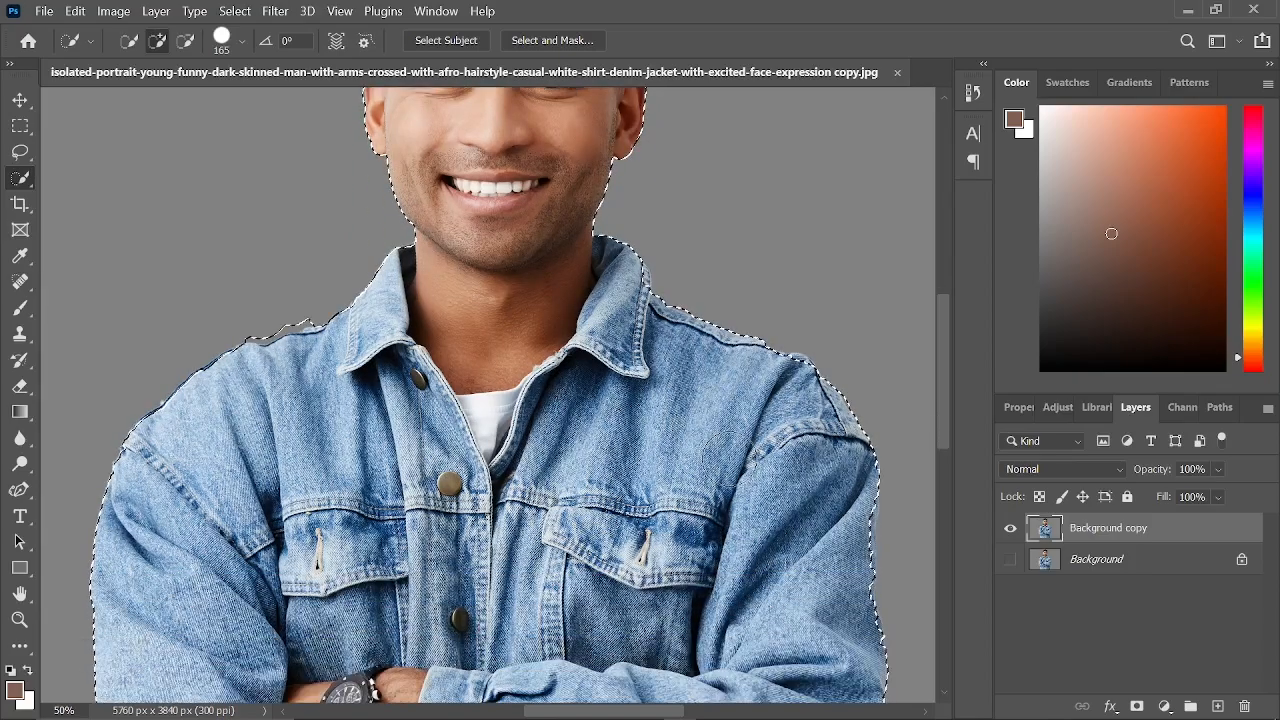
{"action": "scroll", "coordinate": [730, 453], "scroll_direction": "down", "scroll_amount": 3}
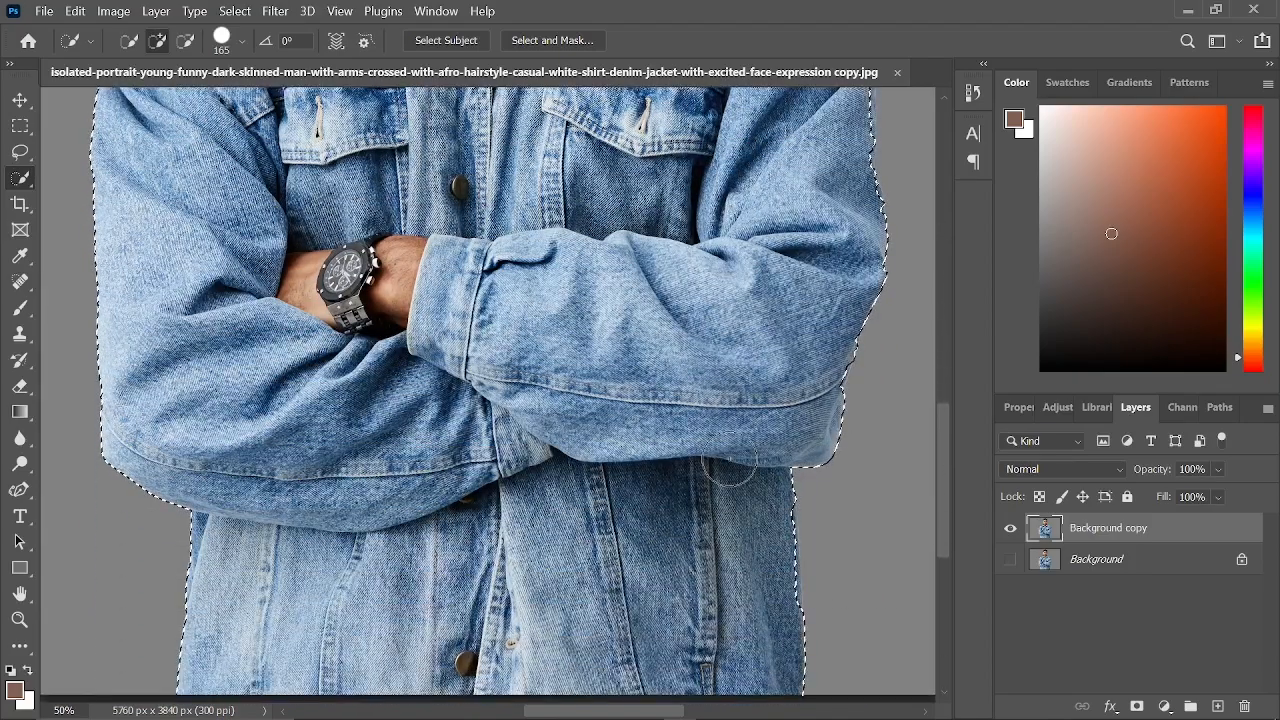
{"action": "scroll", "coordinate": [730, 461], "scroll_direction": "up", "scroll_amount": 4}
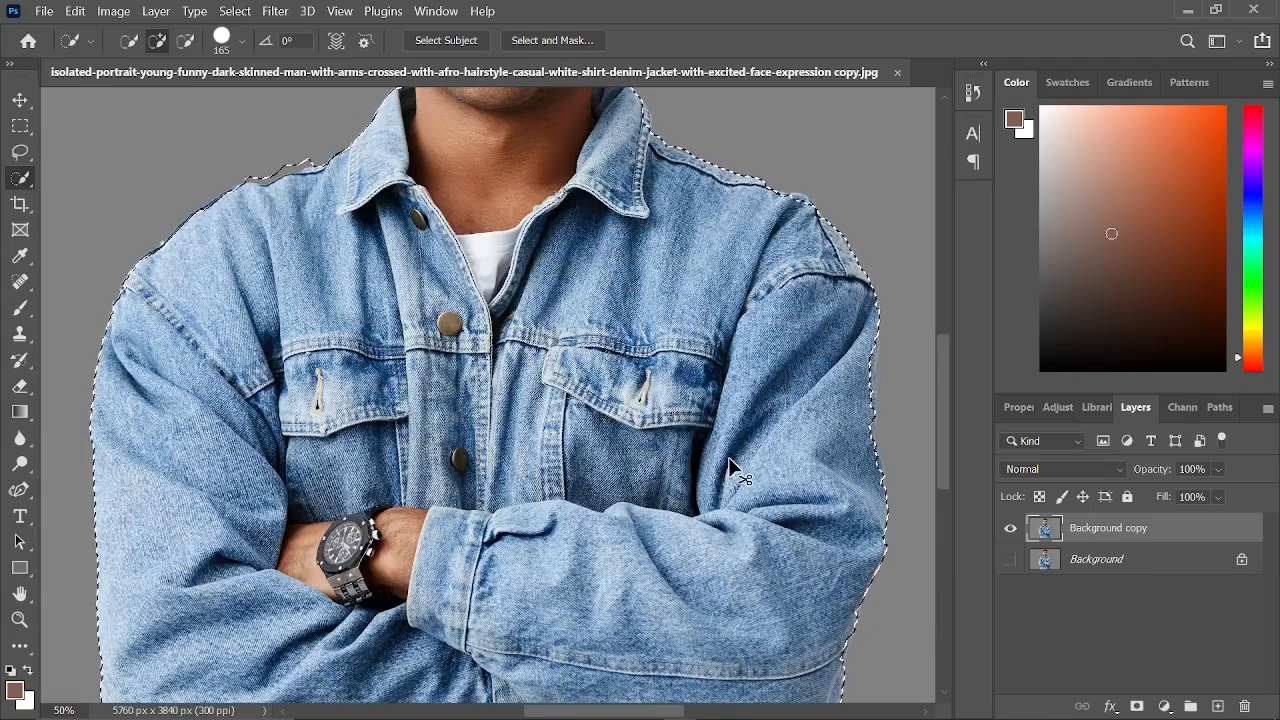
{"action": "key", "text": "ctrl+minus"}
{"action": "key", "text": "ctrl+minus"}
{"action": "key", "text": "ctrl+minus"}
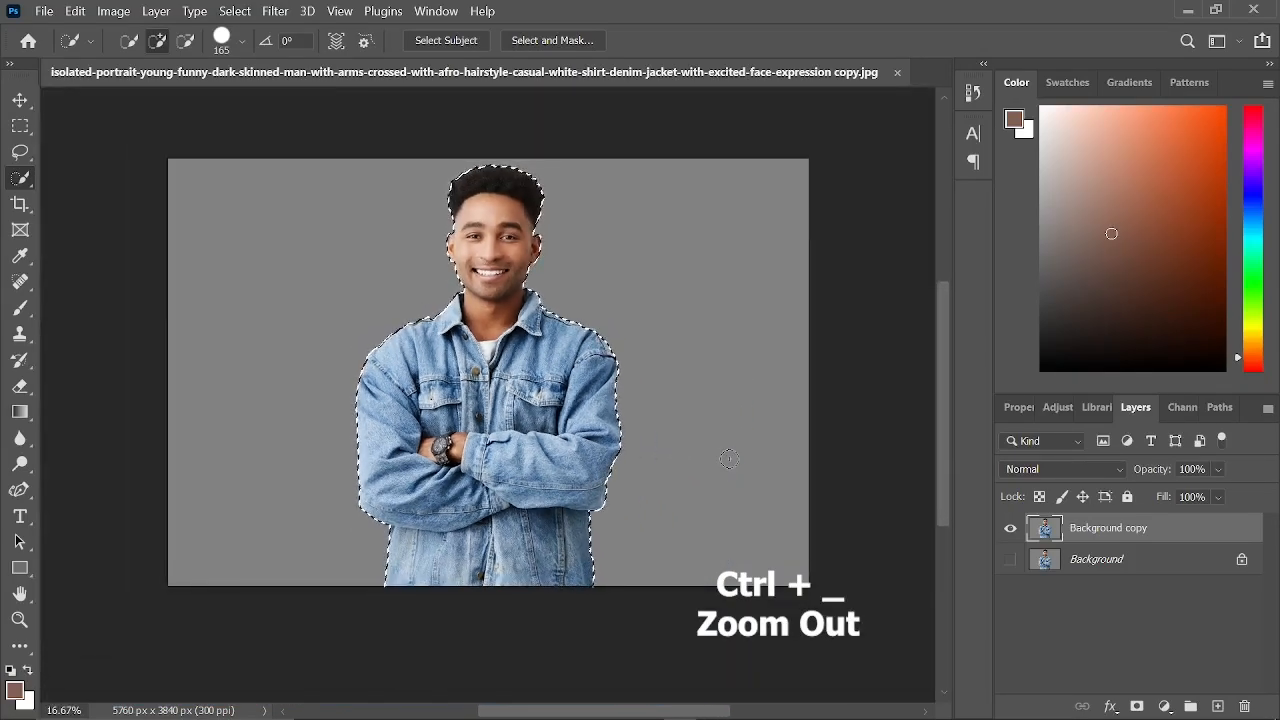
{"action": "mouse_move", "coordinate": [950, 404]}
{"action": "left_mouse_down"}
{"action": "mouse_move", "coordinate": [946, 366]}
{"action": "mouse_move", "coordinate": [947, 388]}
{"action": "left_mouse_up"}
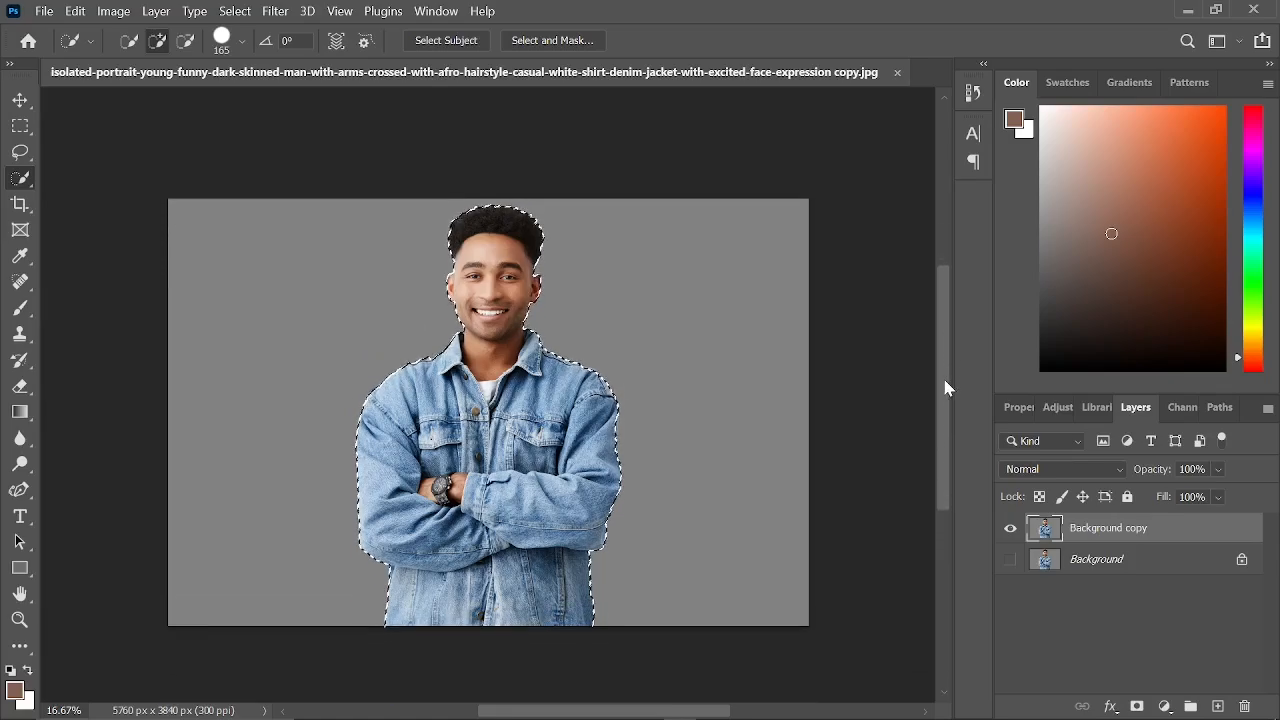
Step: Add a layer mask to Background copy from the selection and move the cutout slightly to the right
{"action": "left_click", "coordinate": [20, 100]}
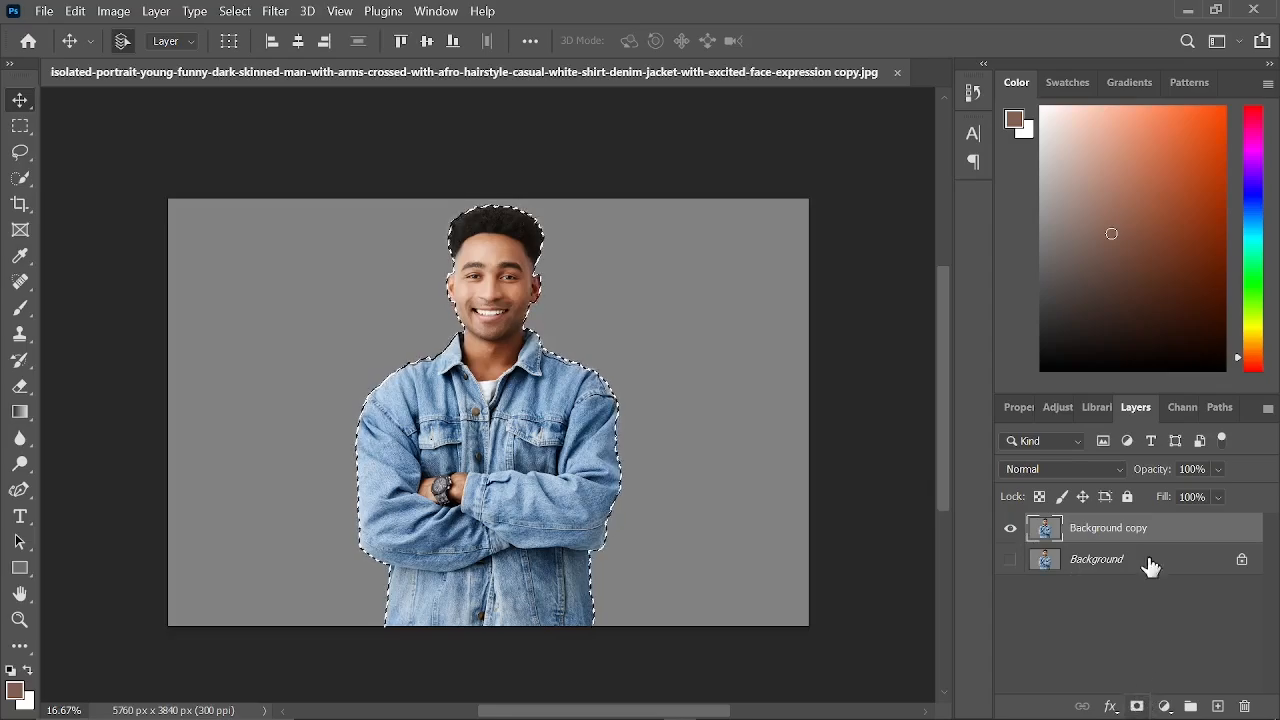
{"action": "left_click", "coordinate": [1137, 706]}
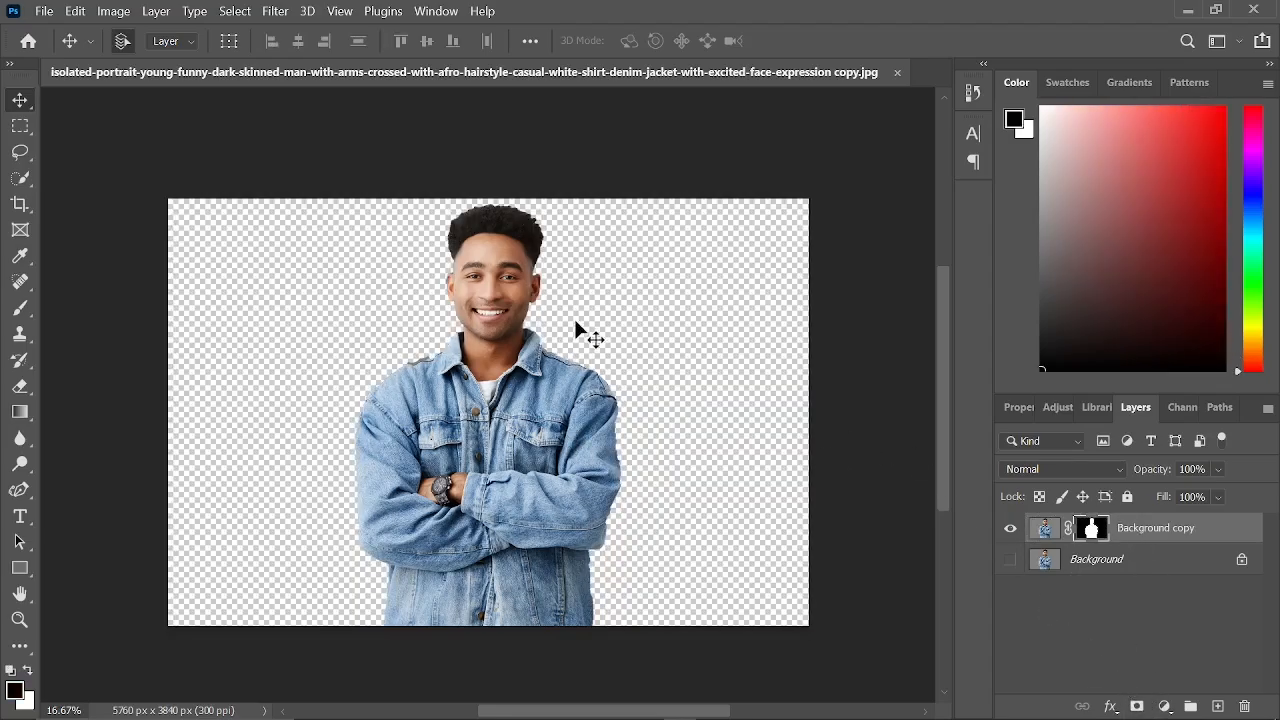
{"action": "mouse_move", "coordinate": [587, 445]}
{"action": "left_mouse_down"}
{"action": "mouse_move", "coordinate": [600, 410]}
{"action": "mouse_move", "coordinate": [630, 410]}
{"action": "mouse_move", "coordinate": [563, 452]}
{"action": "left_mouse_up"}
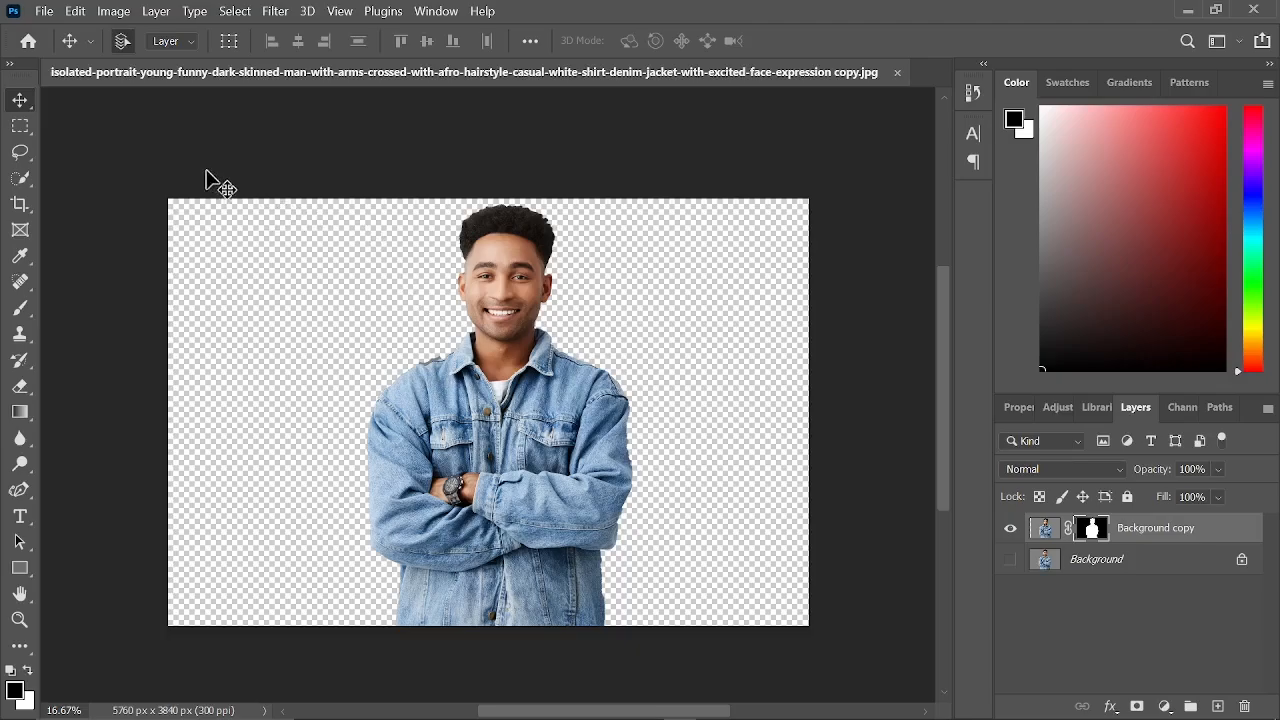
Step: Start saving a copy of the image with the file name images and the PNG format
{"action": "left_click", "coordinate": [45, 12]}
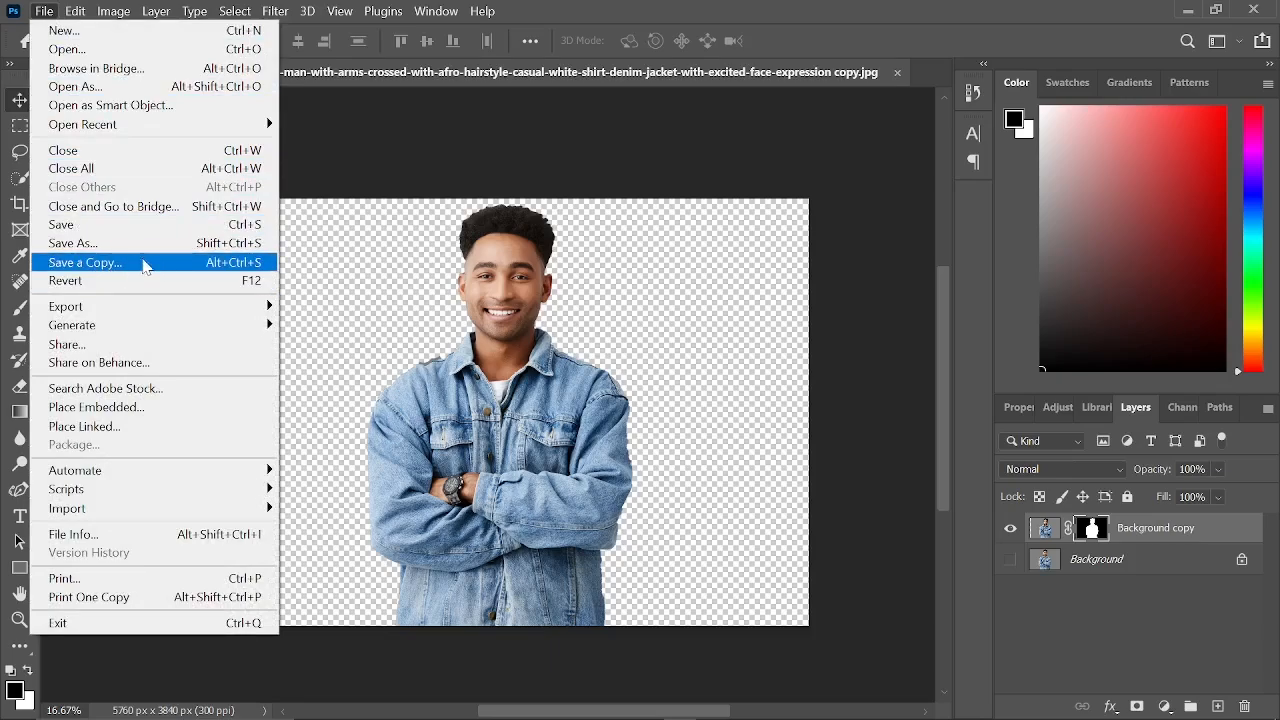
{"action": "left_click", "coordinate": [124, 264]}
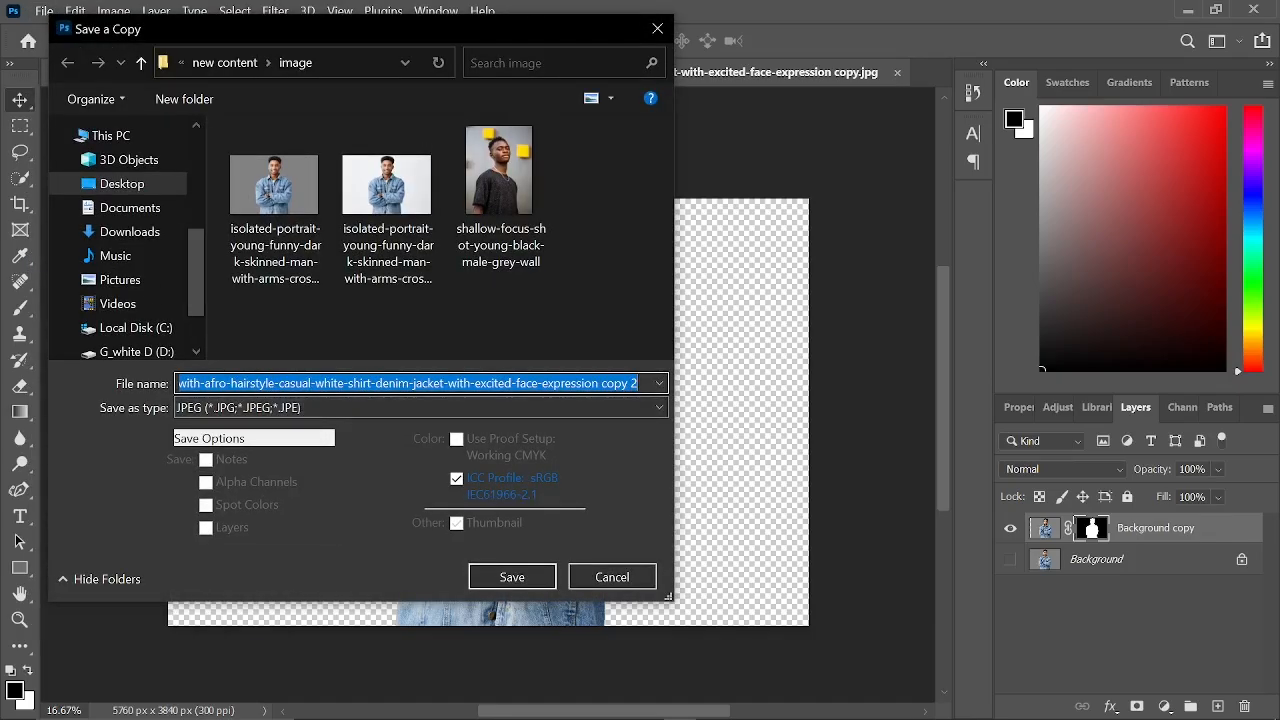
{"action": "left_click", "coordinate": [411, 384]}
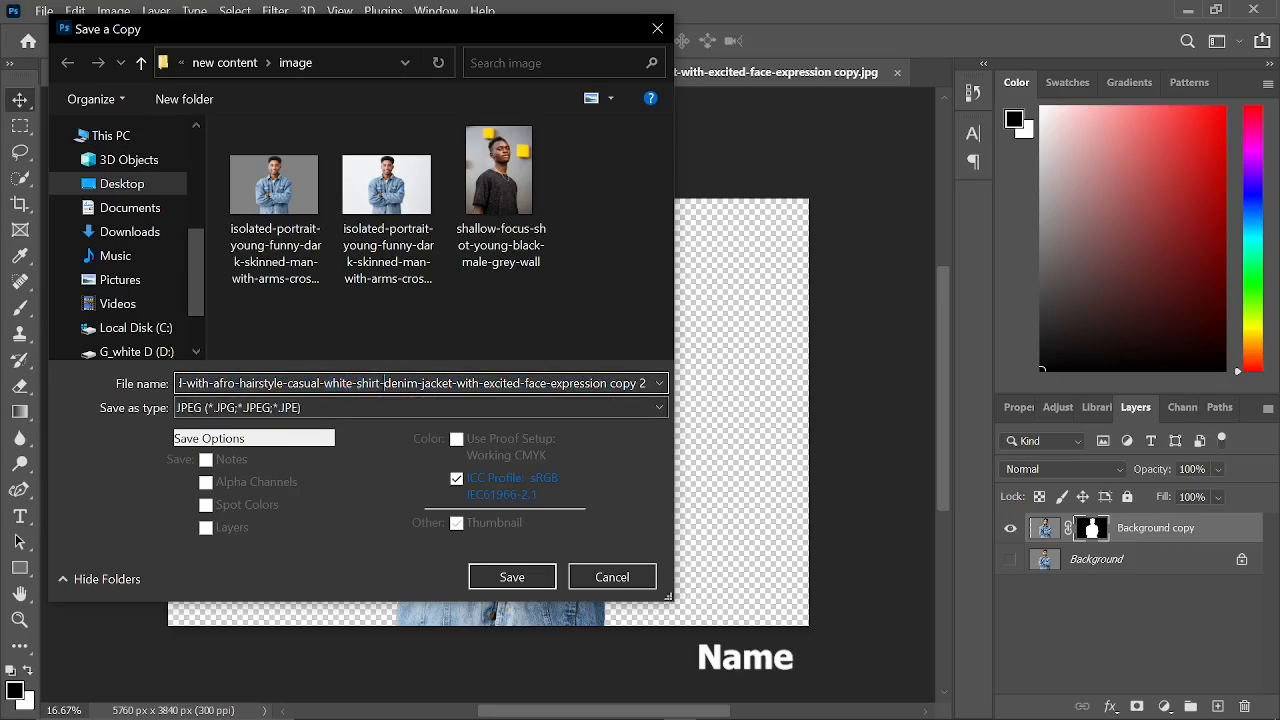
{"action": "left_click_drag", "start_coordinate": [648, 384], "coordinate": [179, 384]}
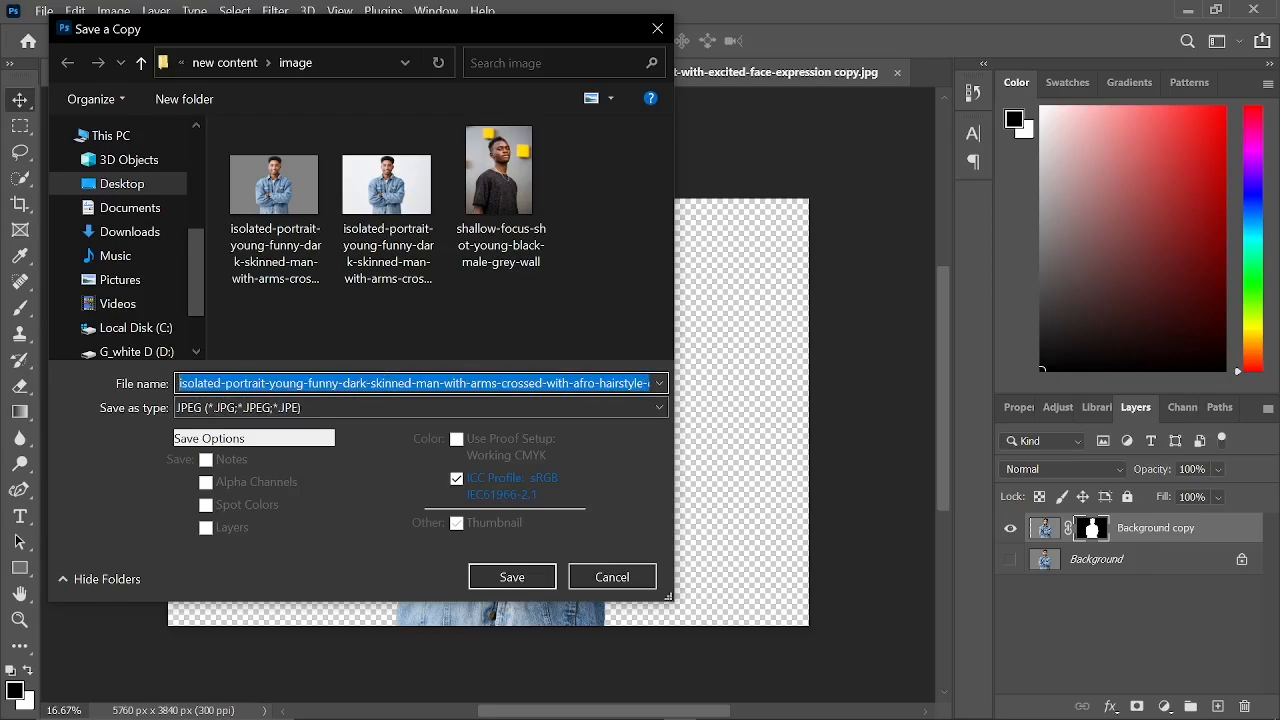
{"action": "type", "text": "i"}
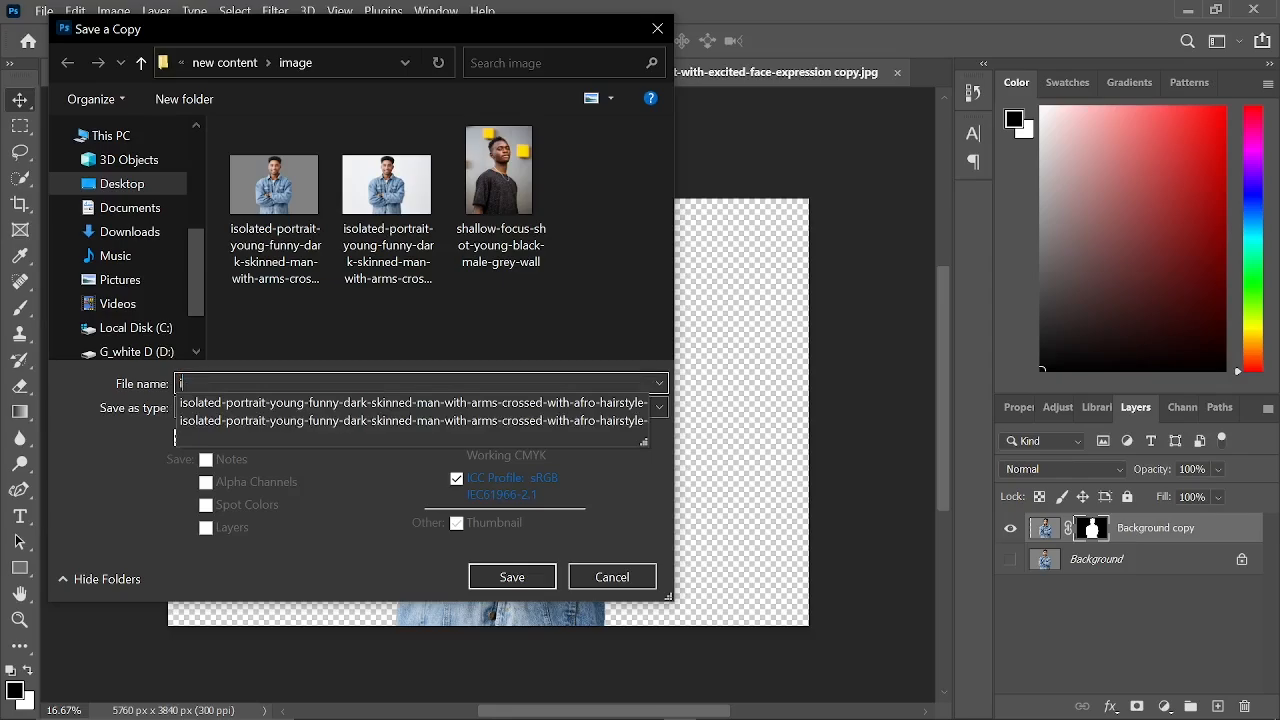
{"action": "type", "text": "mages"}
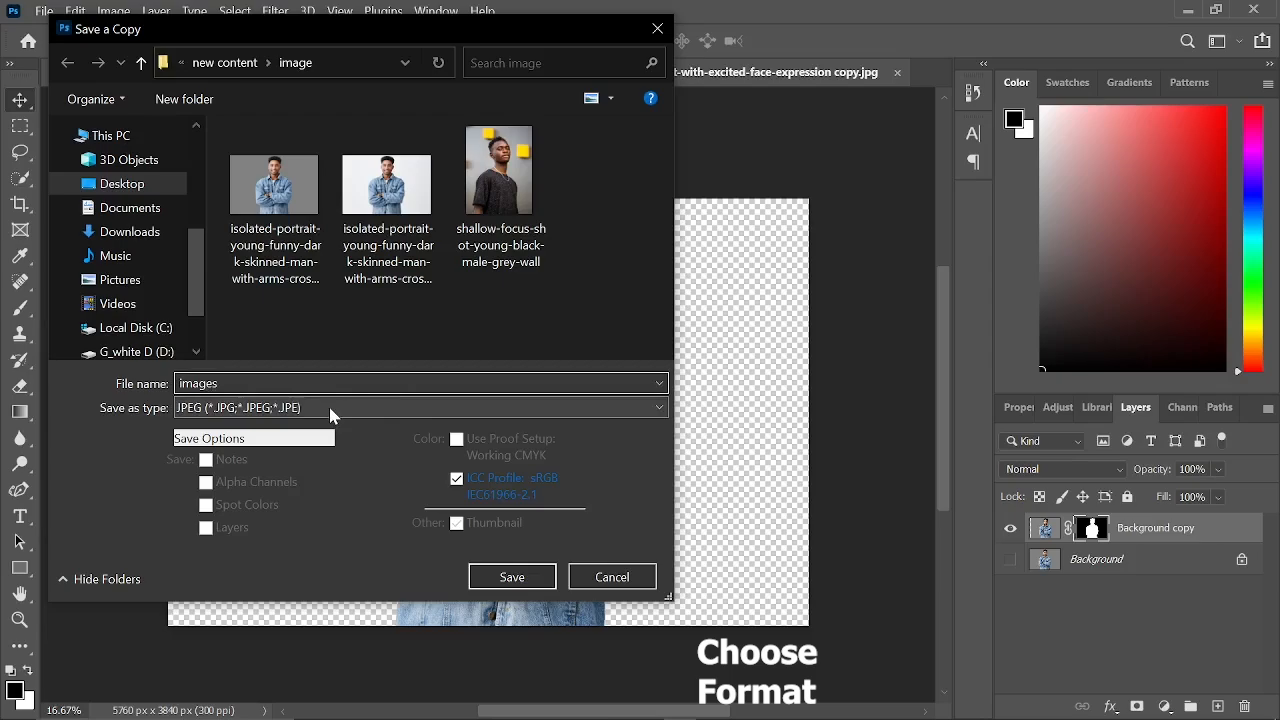
{"action": "left_click", "coordinate": [332, 408]}
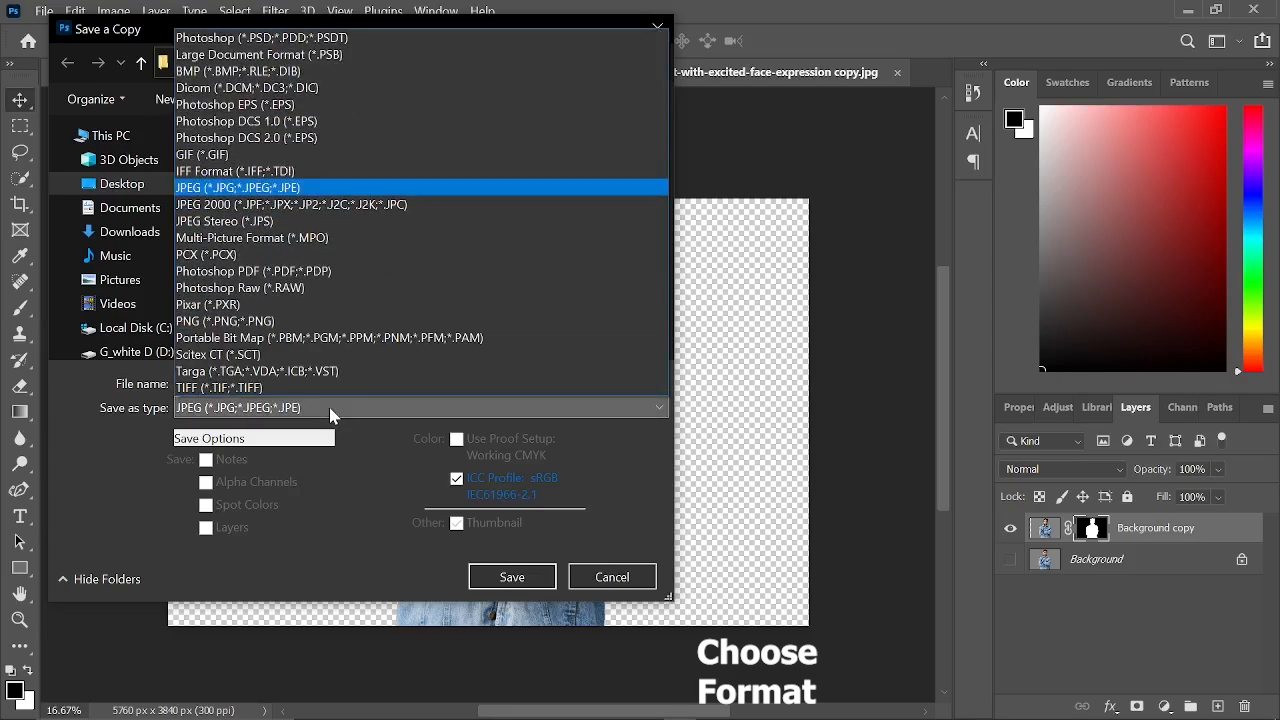
{"action": "left_click", "coordinate": [268, 321]}
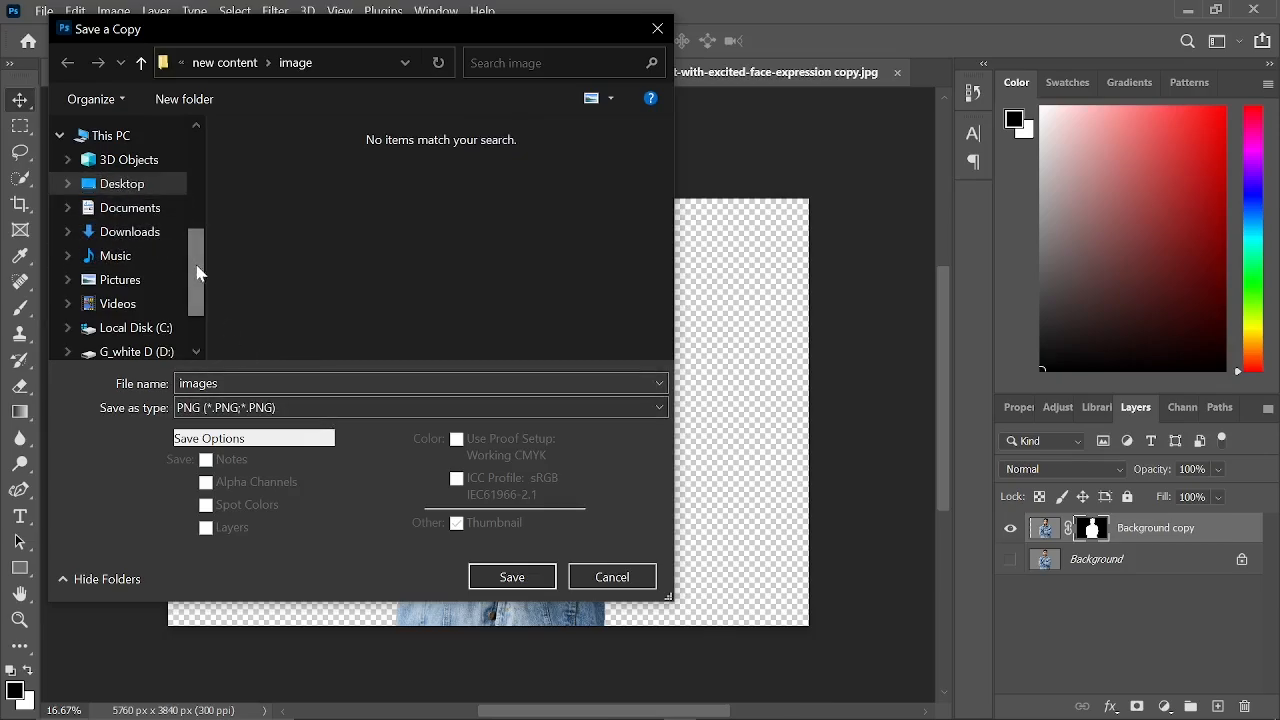
{"action": "scroll", "coordinate": [198, 272], "scroll_direction": "up", "scroll_amount": 2}
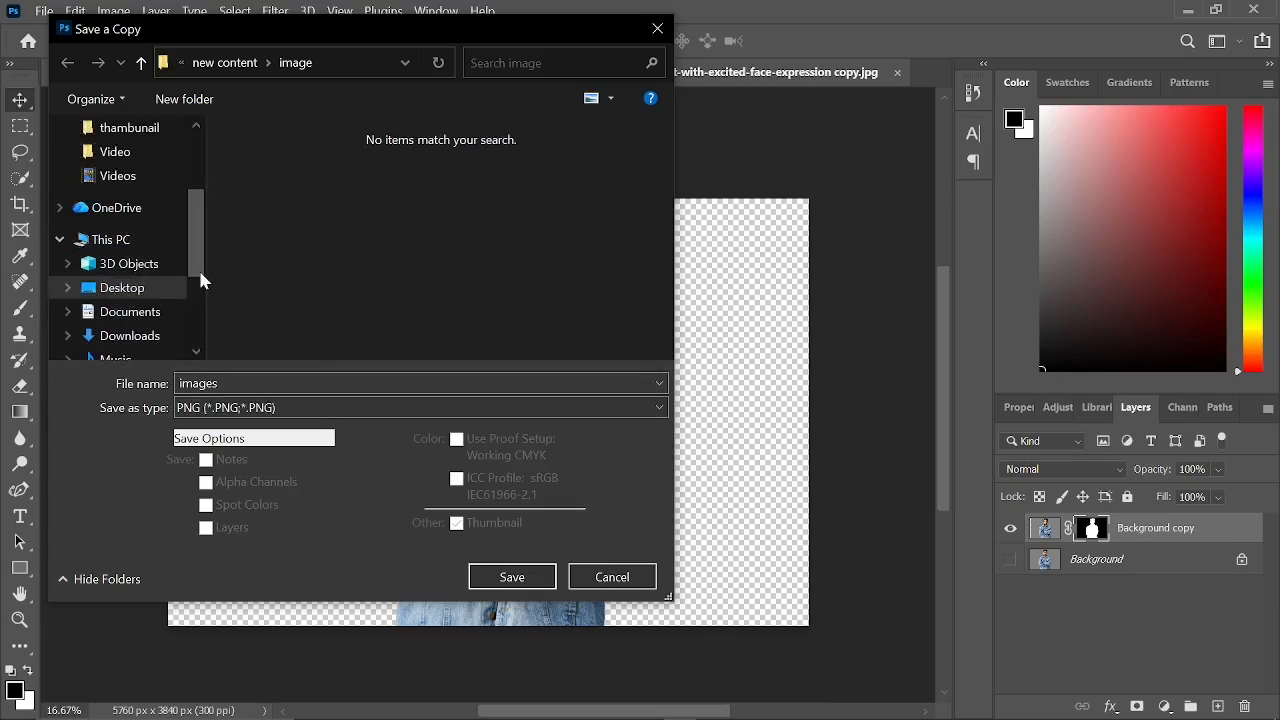
{"action": "left_click_drag", "start_coordinate": [198, 257], "coordinate": [200, 300]}
{"action": "left_click", "coordinate": [163, 300]}
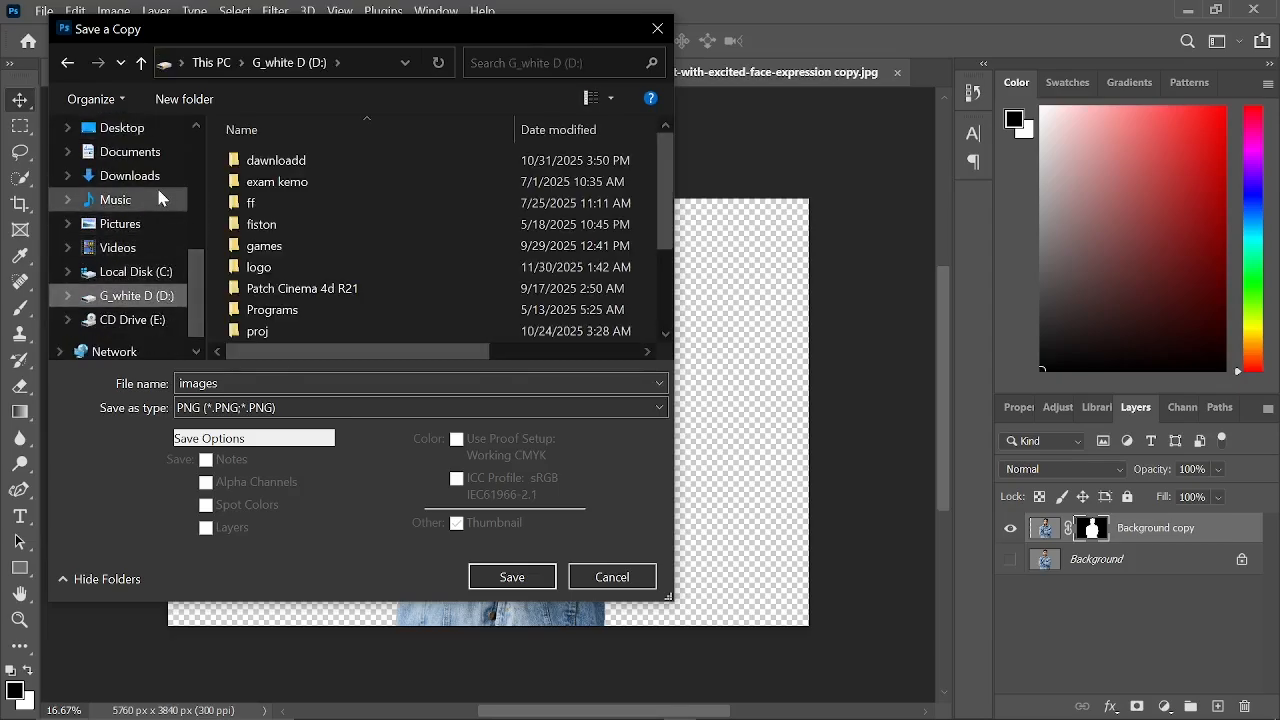
Step: Save the PNG copy in the Desktop folder new content > image, using the large file size (fastest saving) option
{"action": "scroll", "coordinate": [189, 257], "scroll_direction": "up", "scroll_amount": 2}
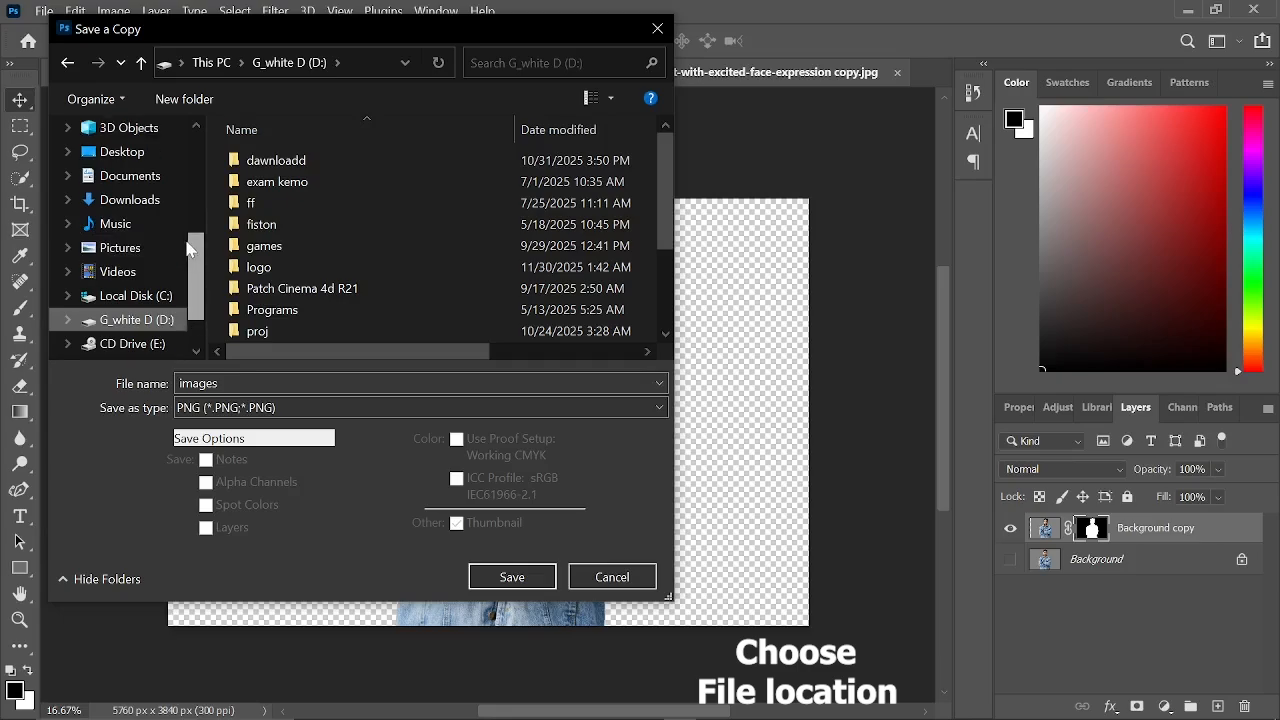
{"action": "left_click", "coordinate": [140, 185]}
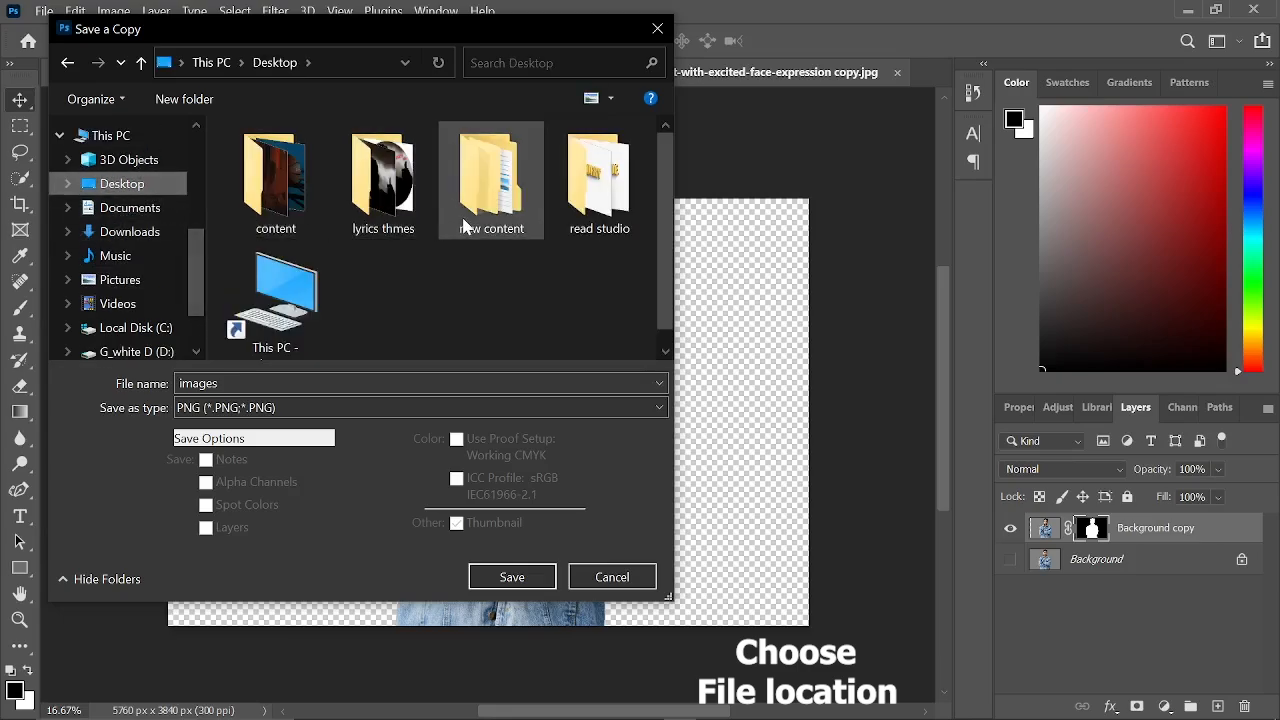
{"action": "double_click", "coordinate": [466, 228]}
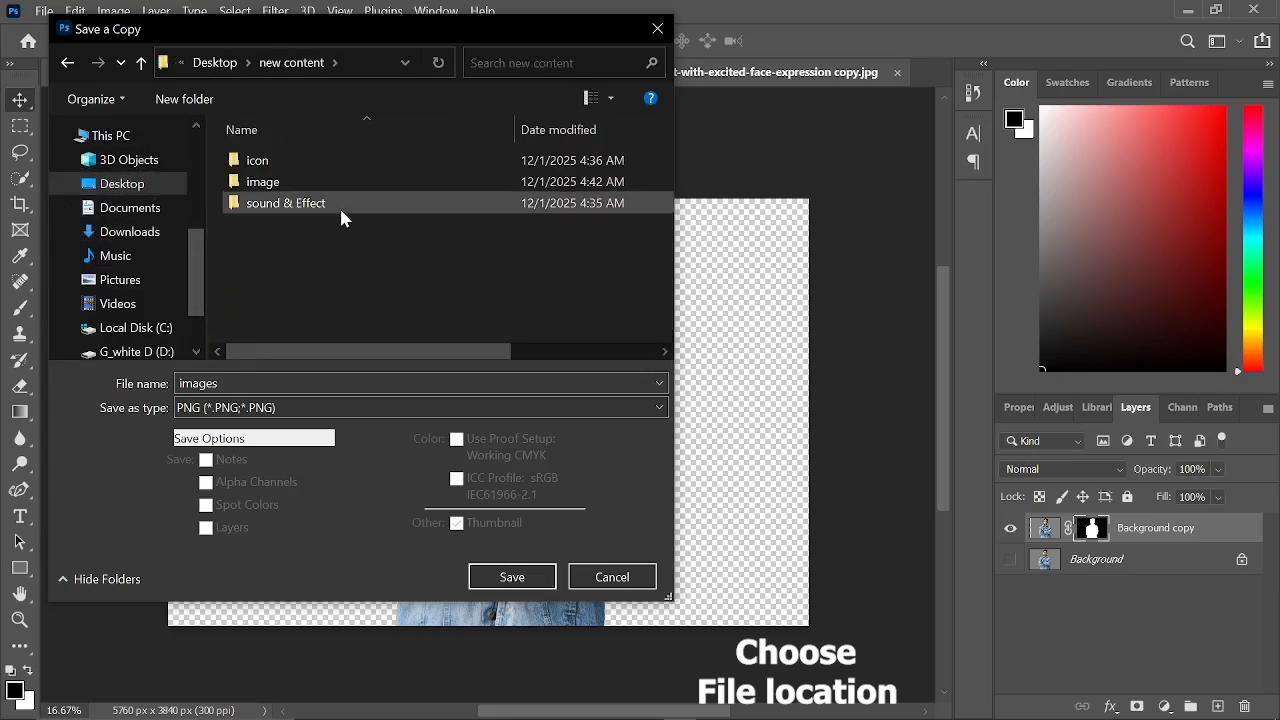
{"action": "double_click", "coordinate": [292, 181]}
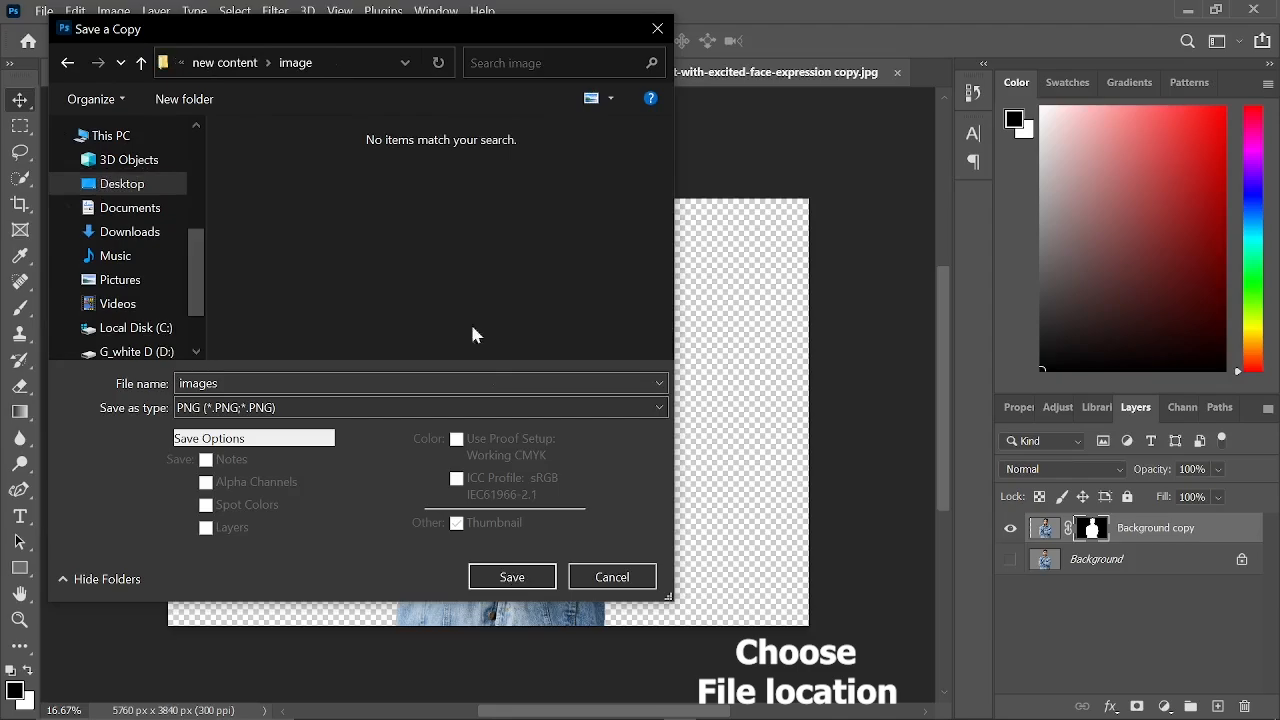
{"action": "left_click", "coordinate": [505, 577]}
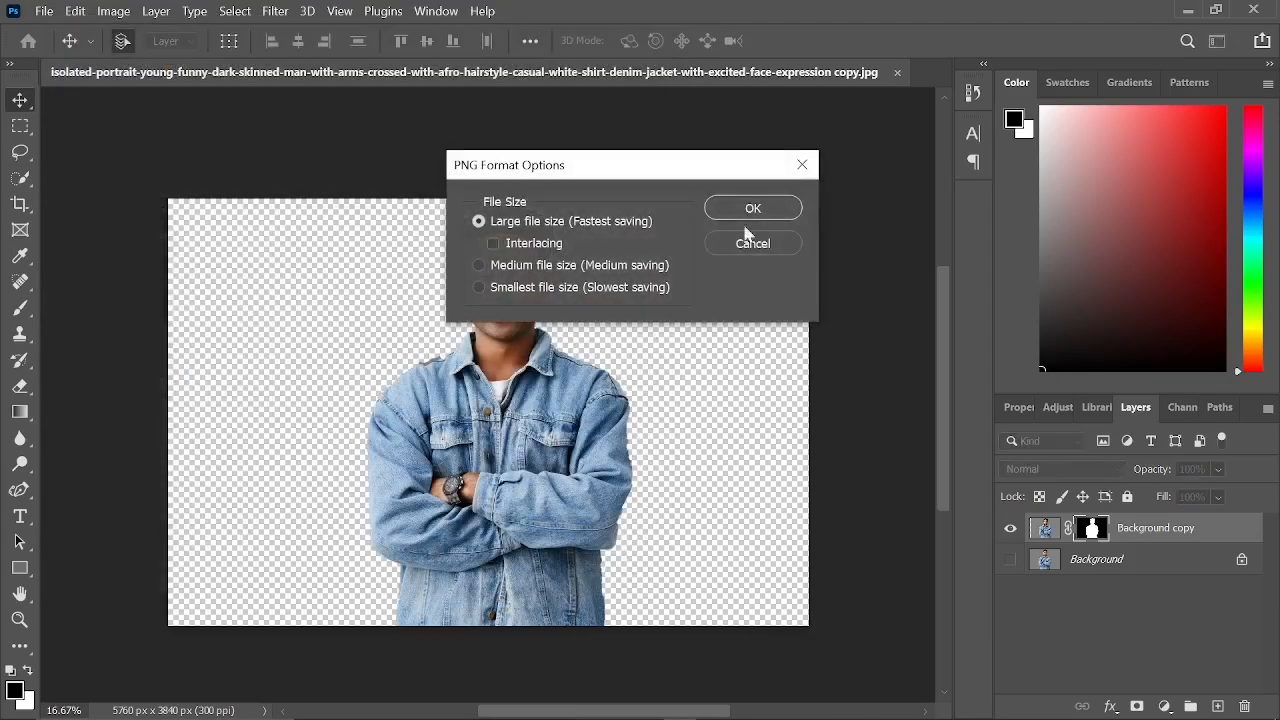
{"action": "left_click", "coordinate": [752, 210]}
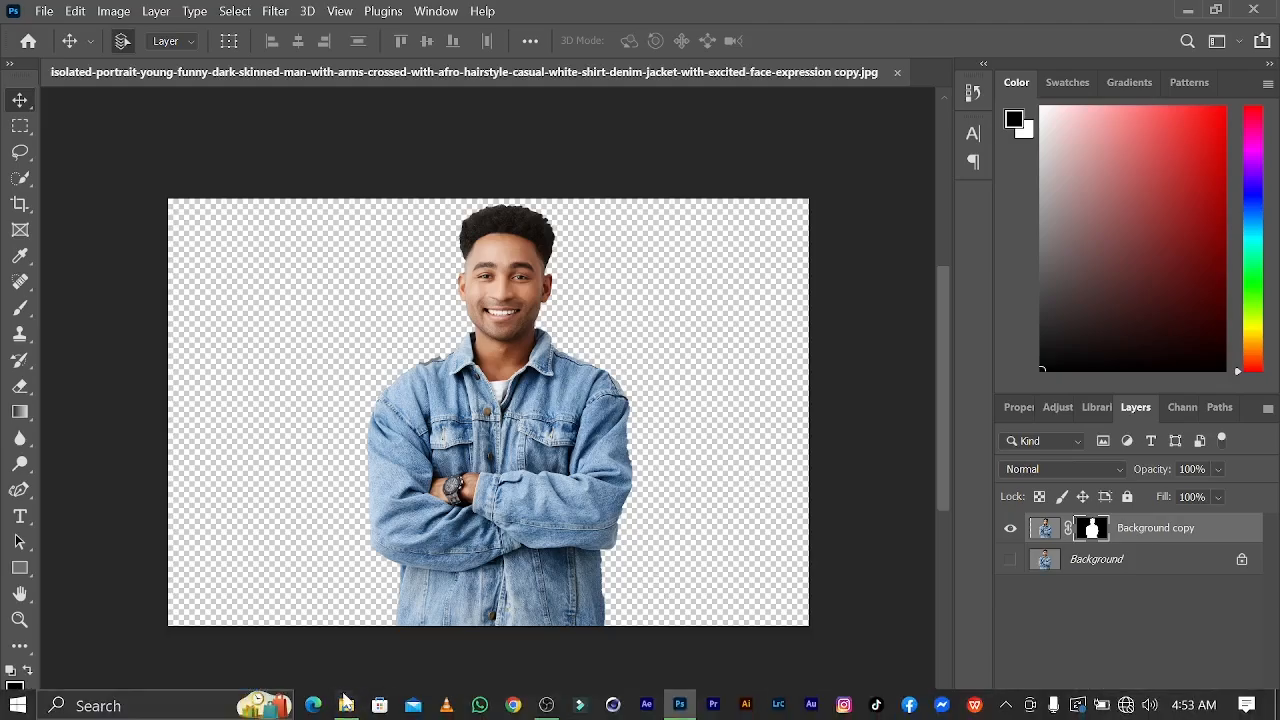
Step: Switch to File Explorer and open the saved images file from Desktop > new content > image to inspect the cutout
{"action": "left_click", "coordinate": [346, 706]}
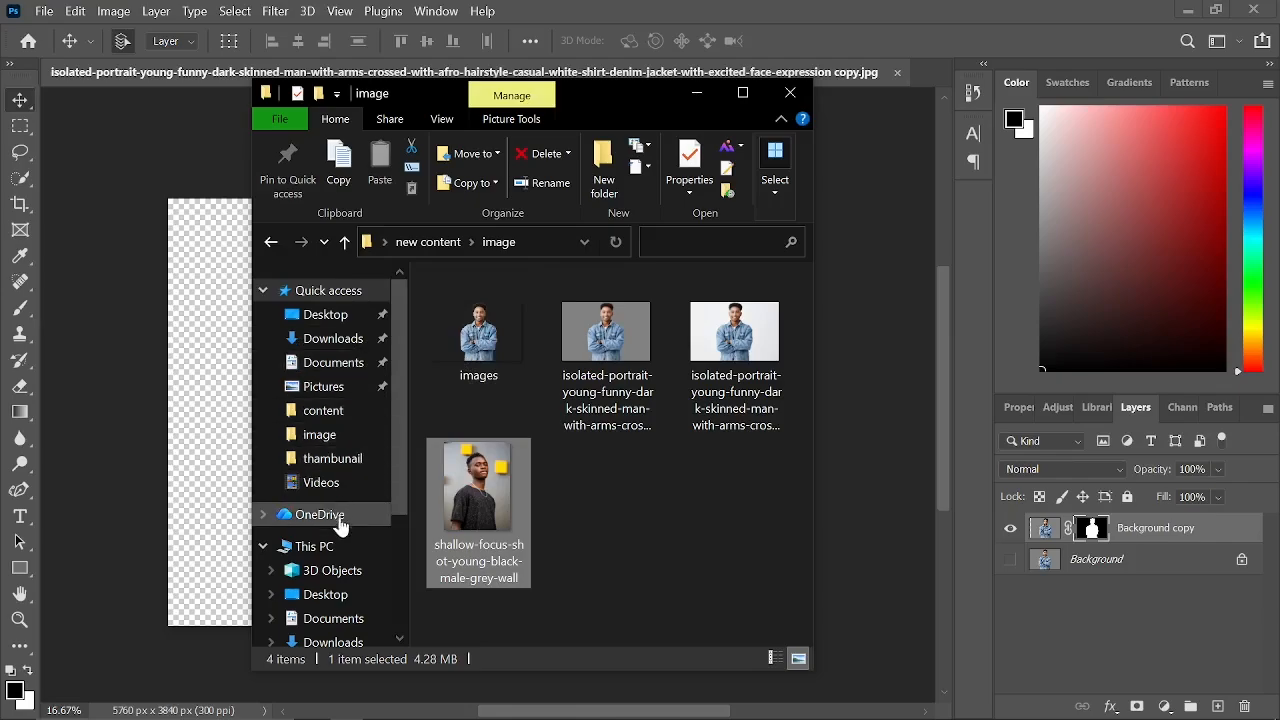
{"action": "left_click", "coordinate": [325, 594]}
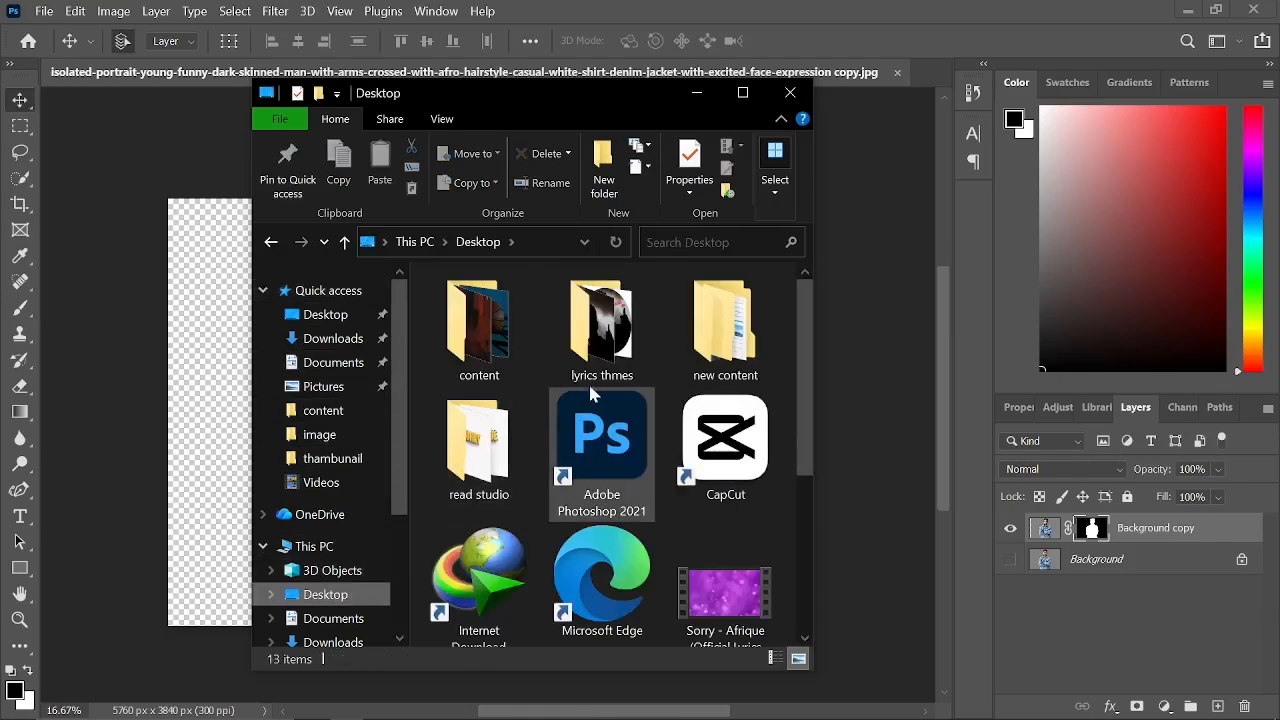
{"action": "double_click", "coordinate": [714, 368]}
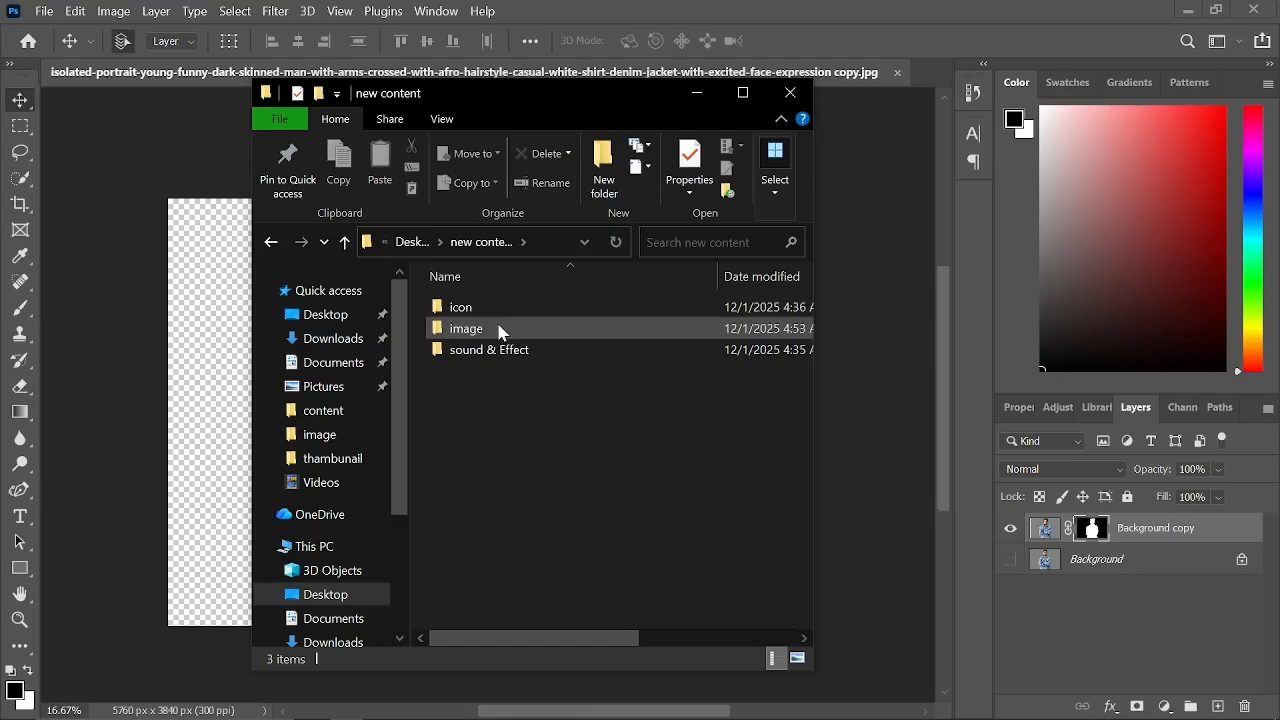
{"action": "double_click", "coordinate": [500, 331]}
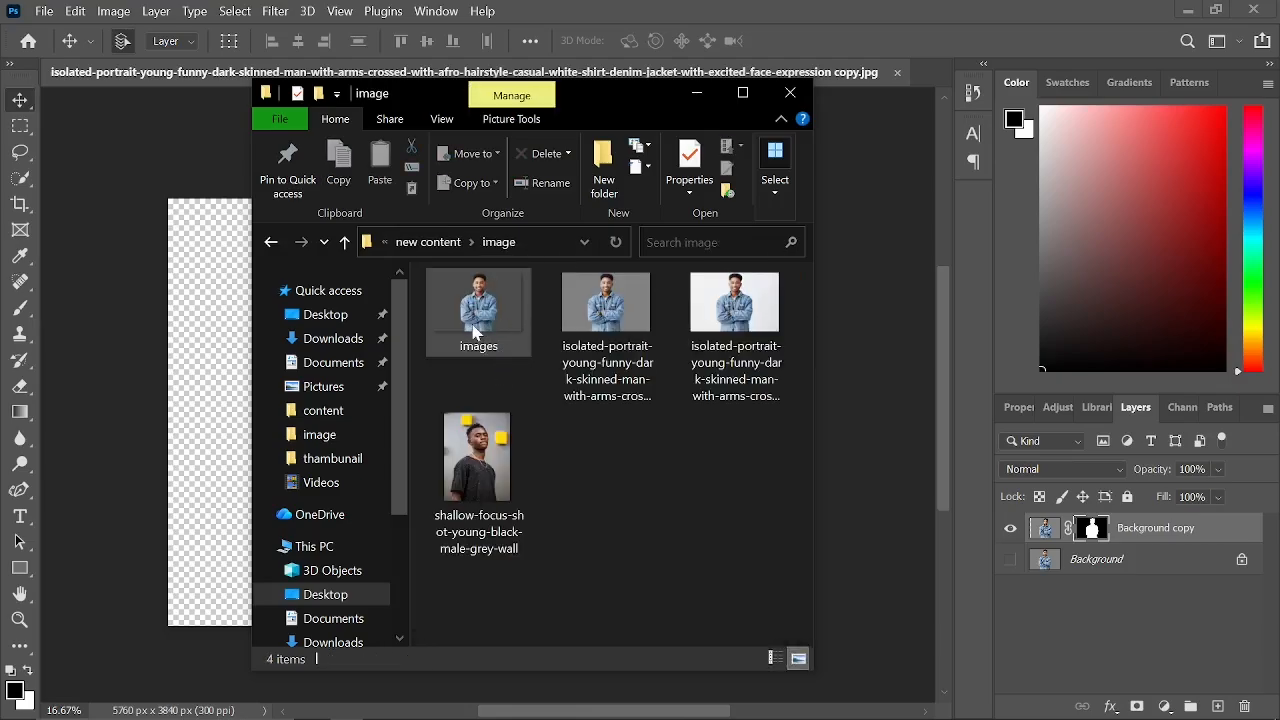
{"action": "left_click", "coordinate": [475, 333]}
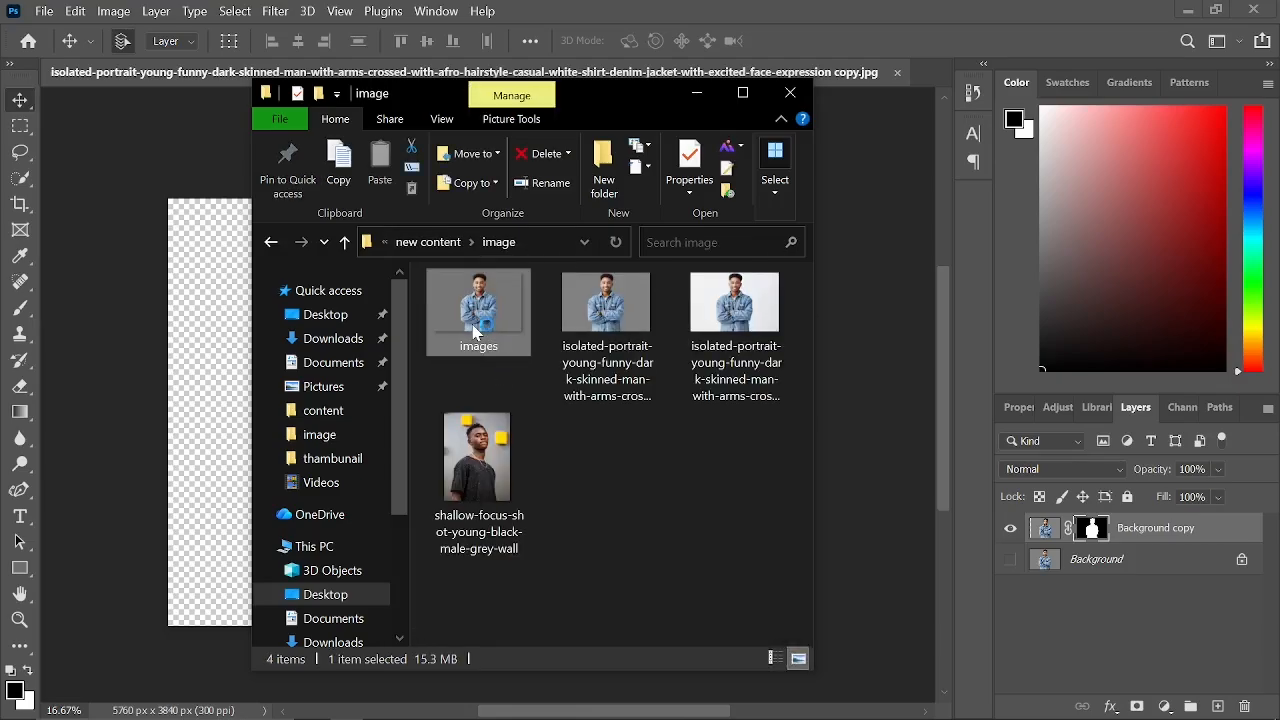
{"action": "double_click", "coordinate": [478, 333]}
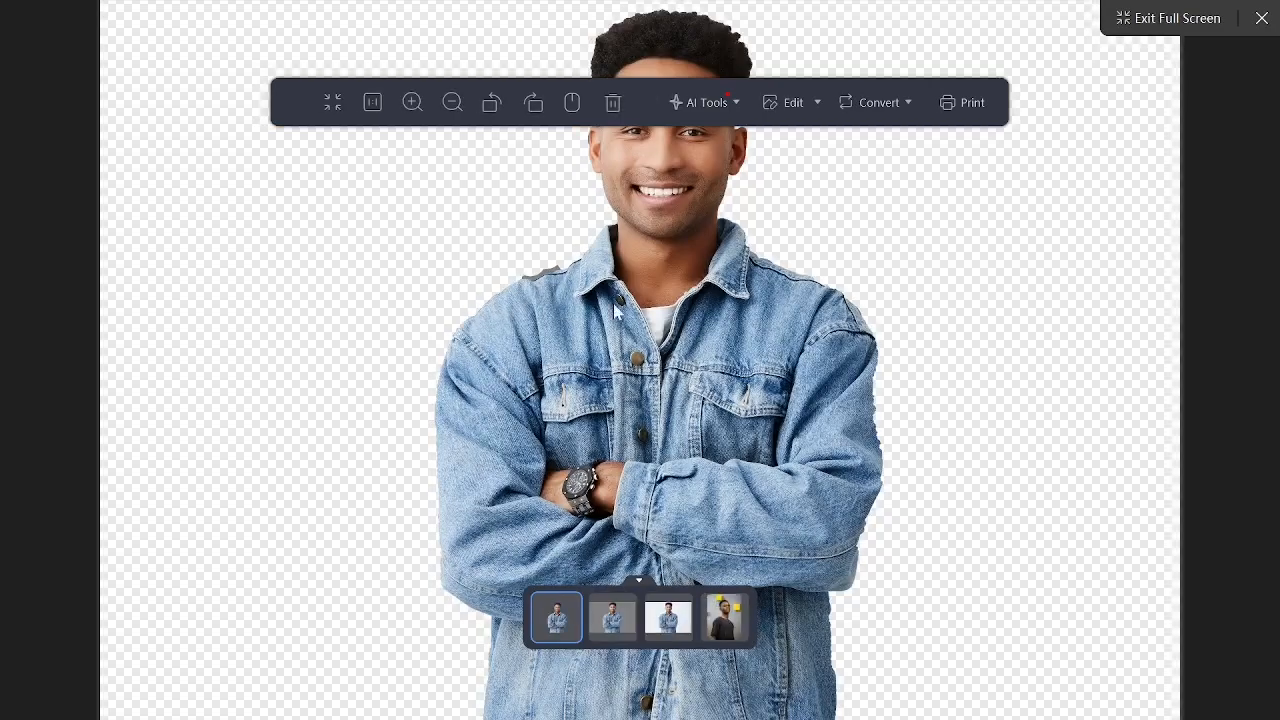